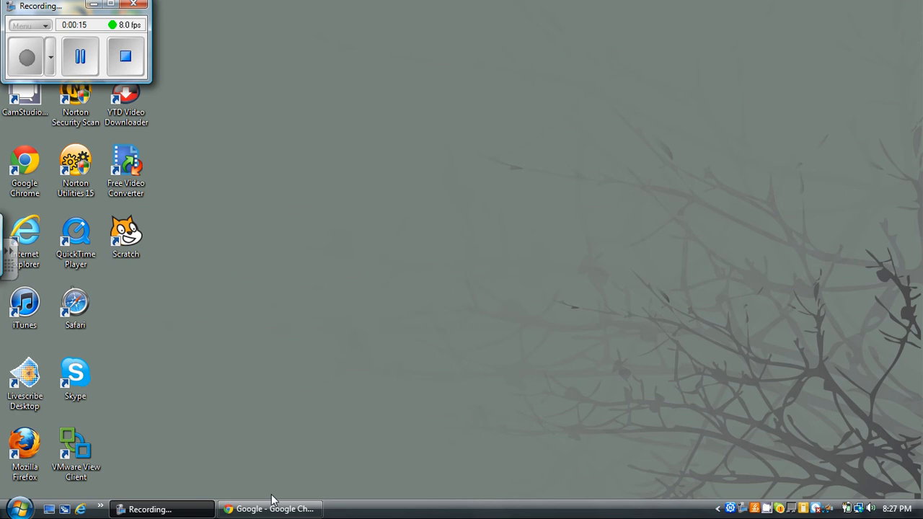
Step: Switch to Google Chrome and sign in to the Google account with the prefilled credentials
mouse_move(274, 511)
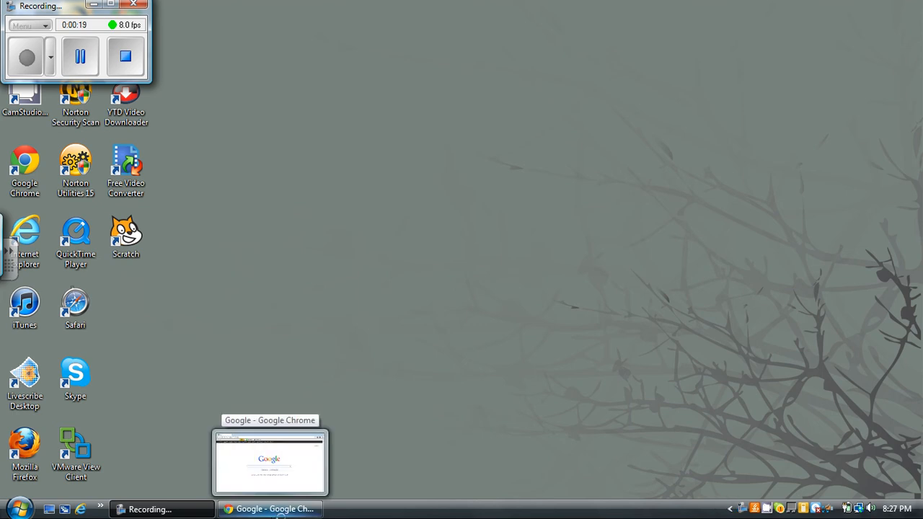
left_click(275, 511)
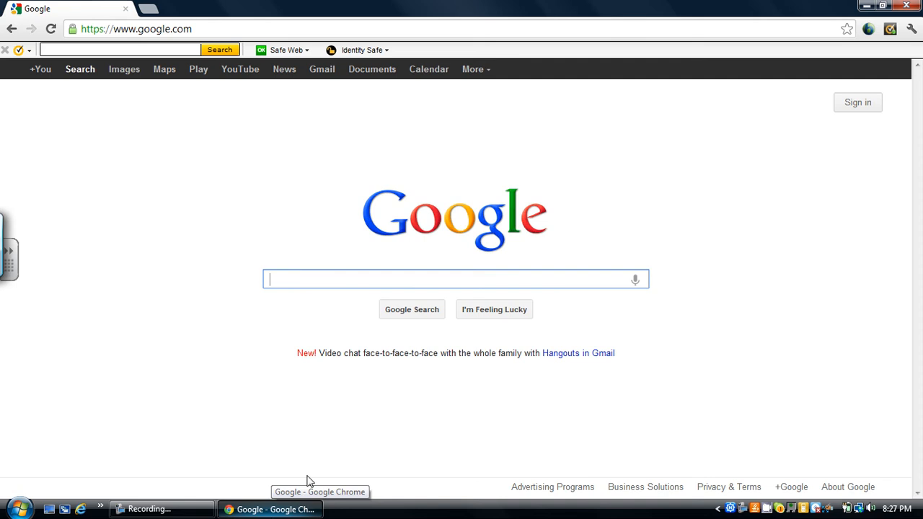
left_click(858, 103)
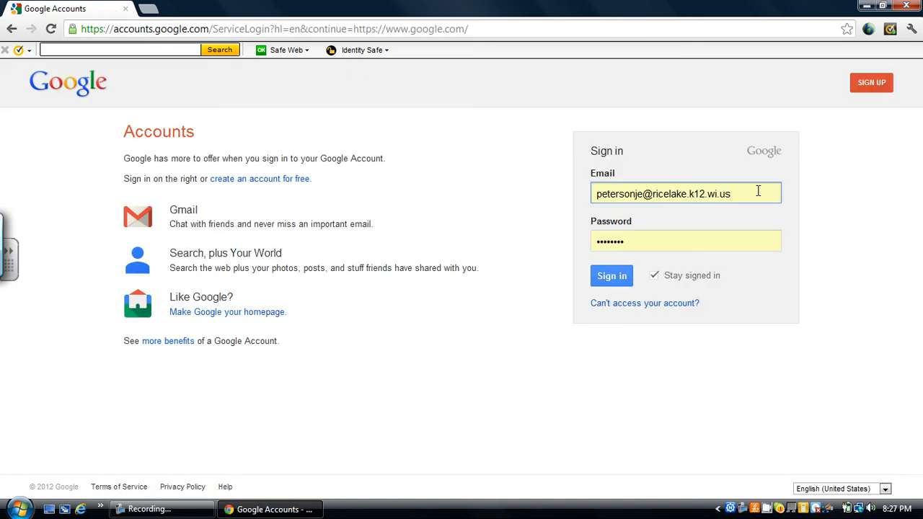
left_click(612, 277)
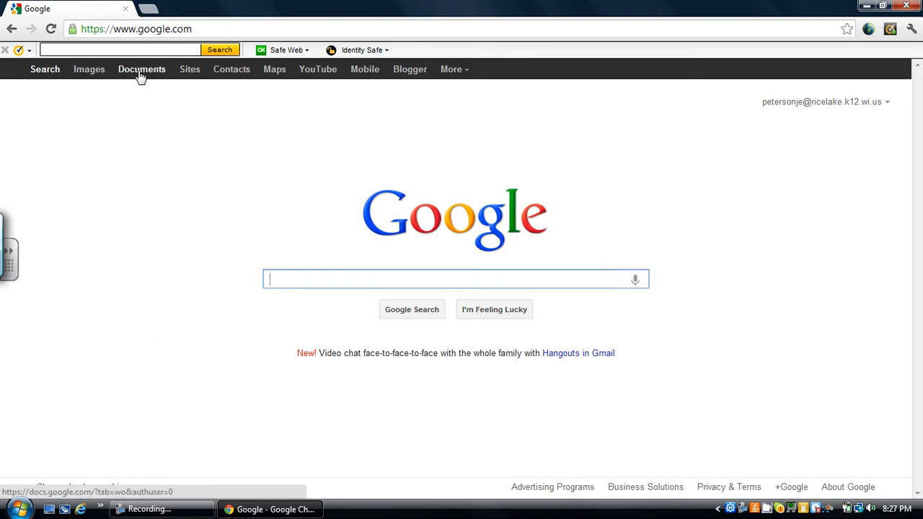
Step: Open Google Sites and start creating a new site
left_click(190, 76)
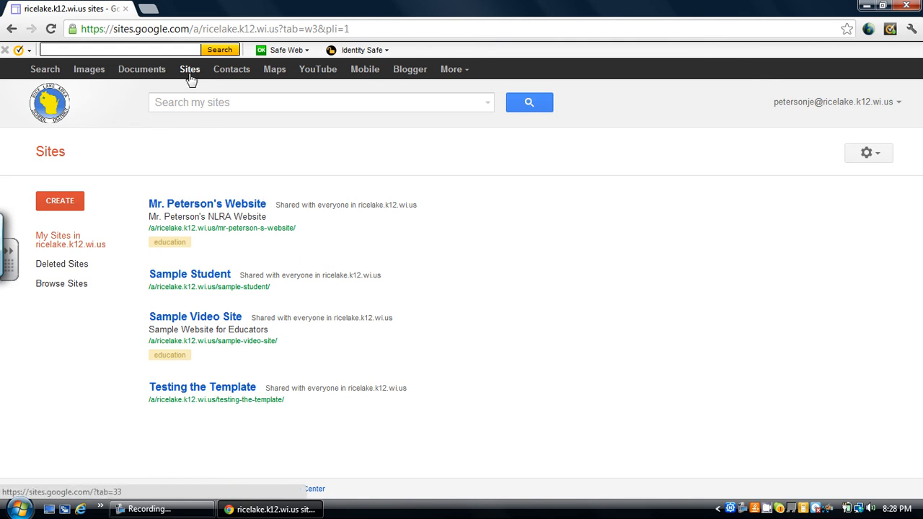
left_click(74, 205)
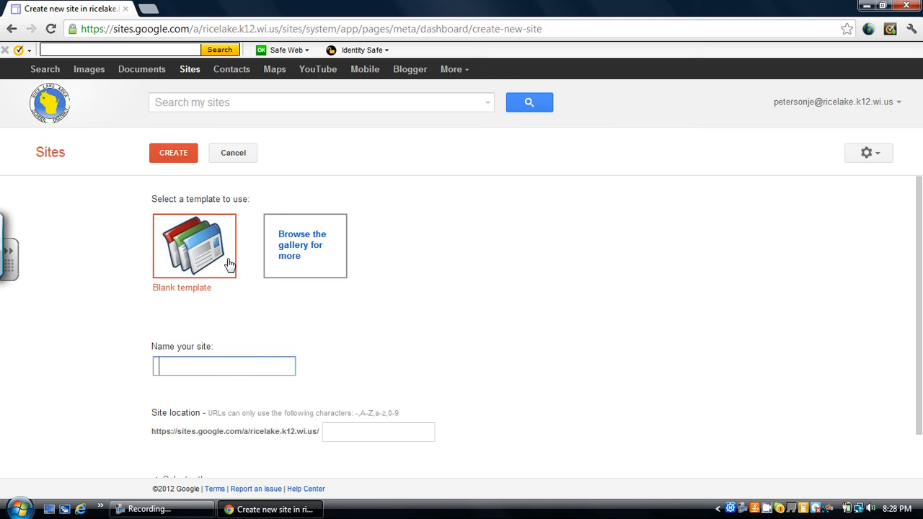
Step: Browse the domain, public and Schools & education site templates, search the gallery for NLRA, and close it without choosing one
left_click(292, 261)
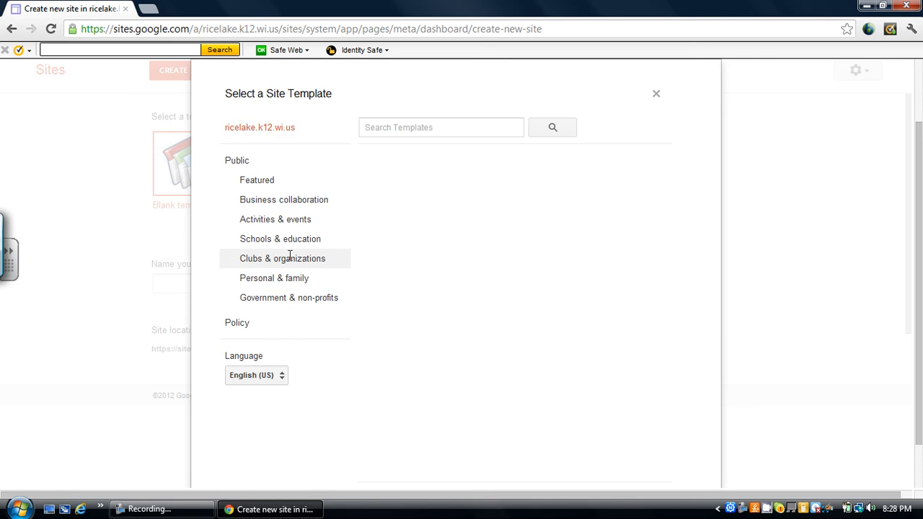
left_click(285, 133)
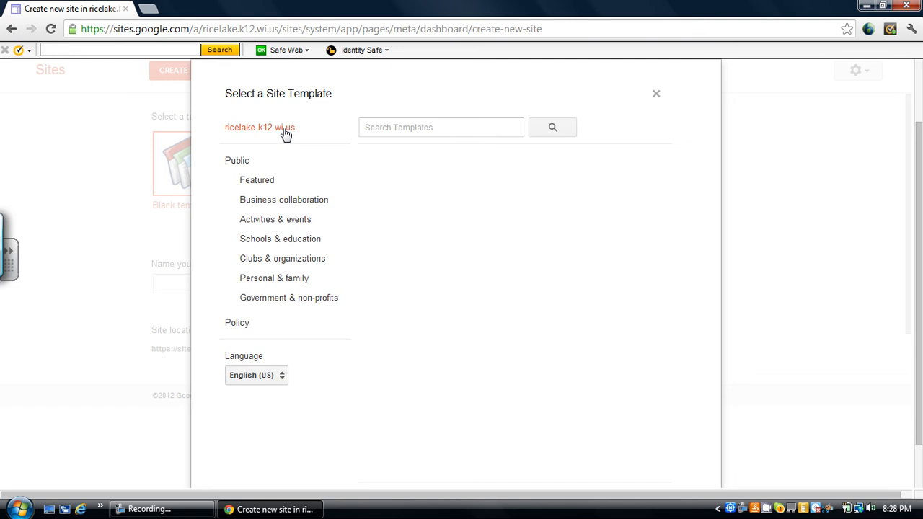
left_click(249, 166)
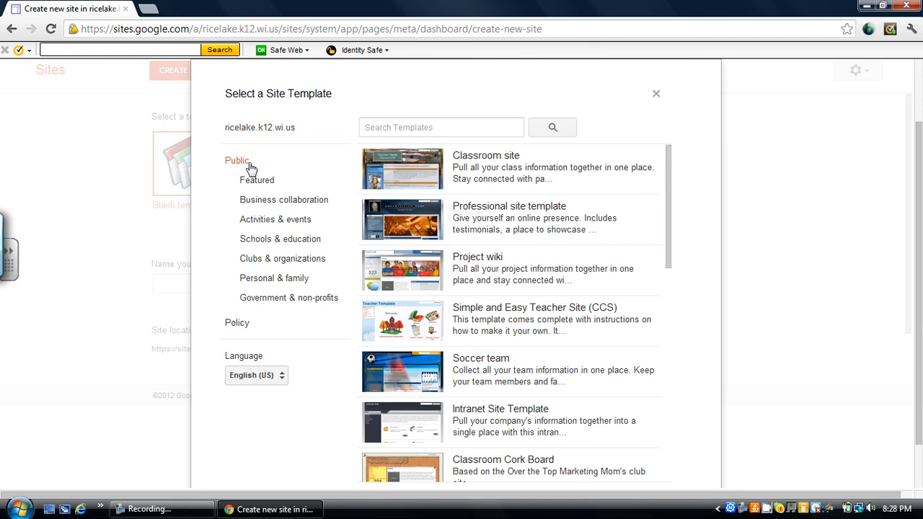
left_click(271, 240)
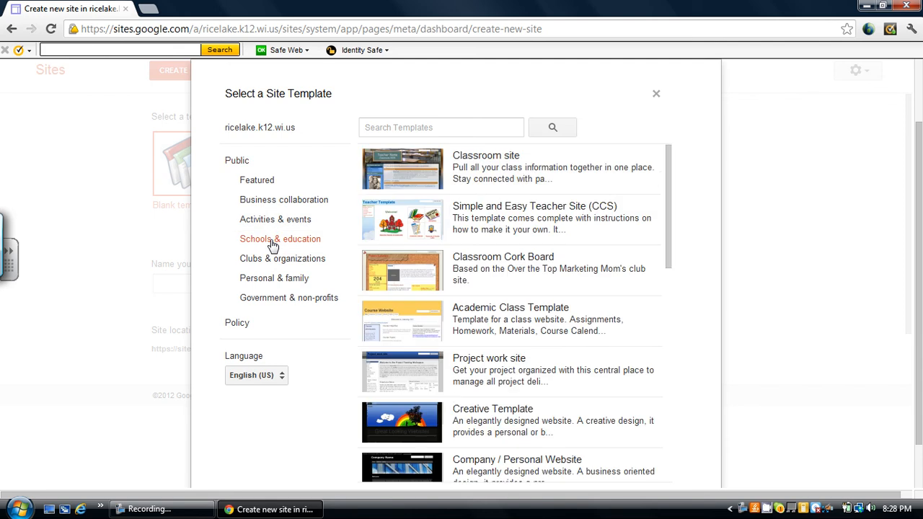
left_click(402, 130)
type("NLRA")
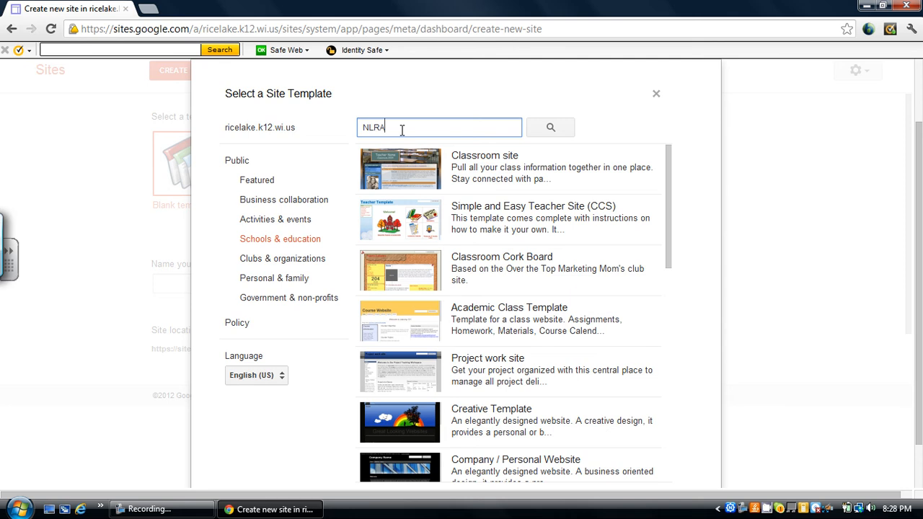
key("Return")
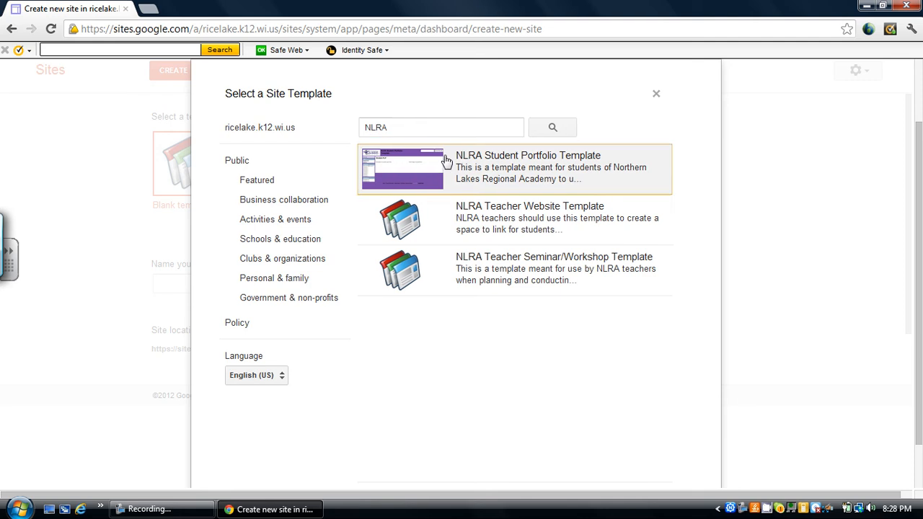
left_click(657, 95)
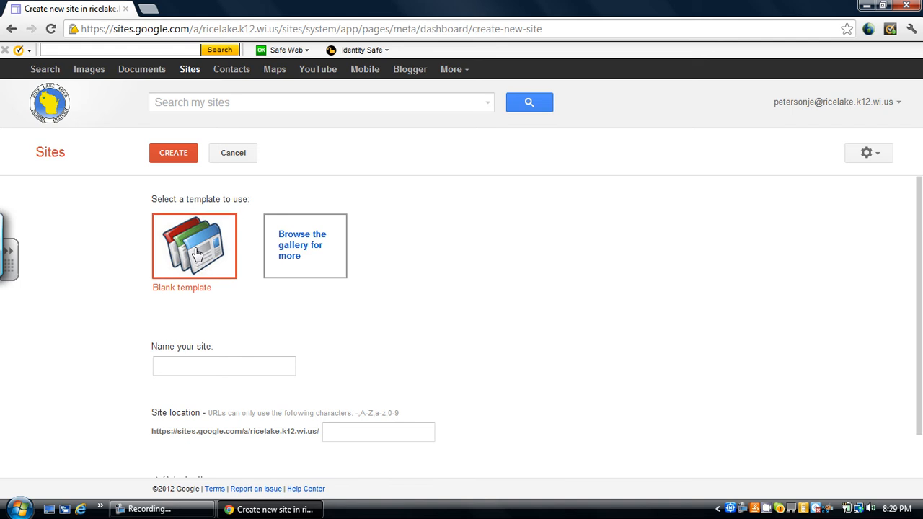
Step: Name the new site "Sample Student Seminar", keeping the blank template
left_click(190, 364)
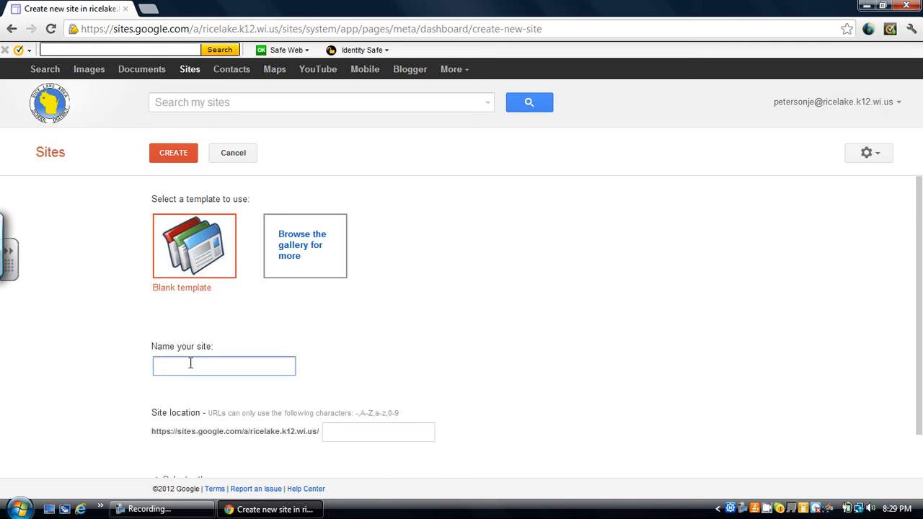
type("Sample Student Seminar")
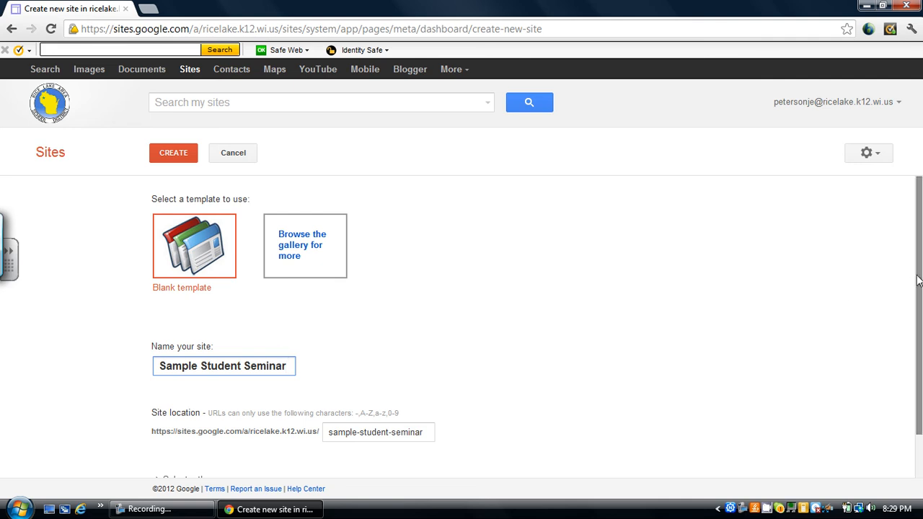
Step: Choose the Smoke theme for the new site
left_click_drag(917, 276, 918, 339)
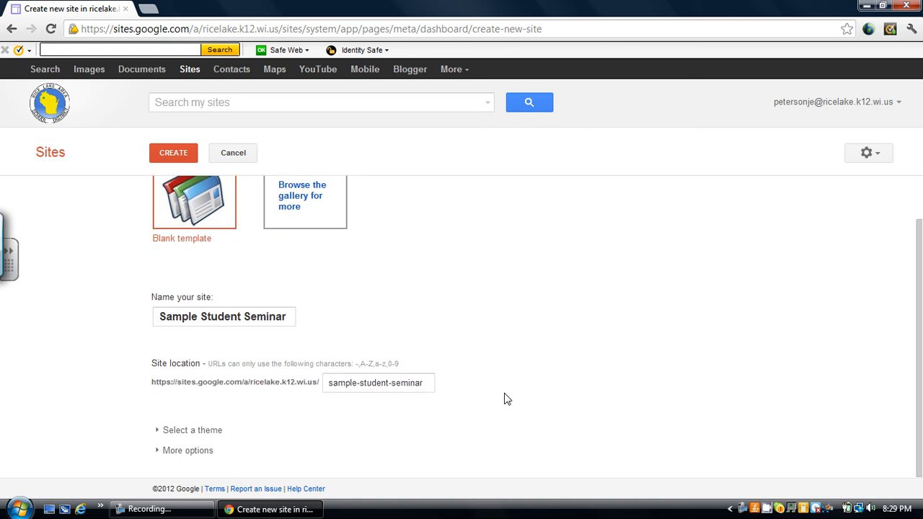
left_click(214, 430)
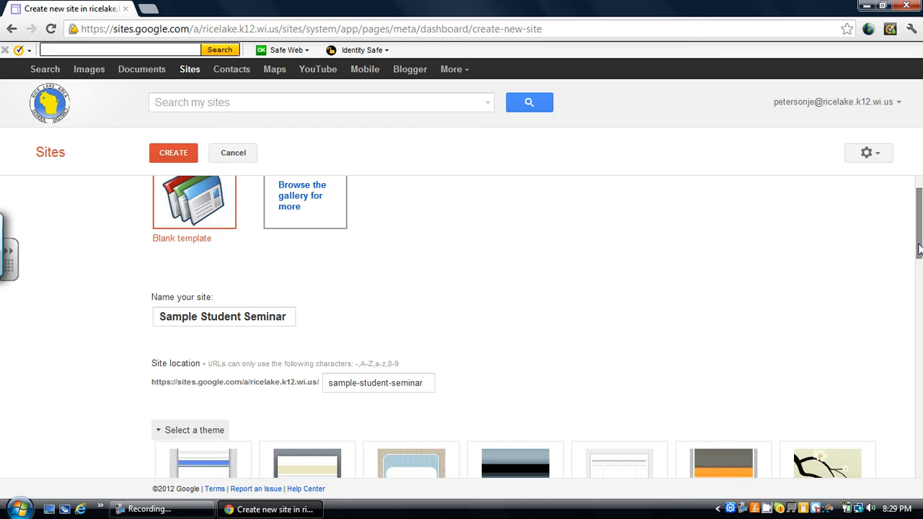
left_click_drag(919, 249, 919, 436)
left_click(540, 415)
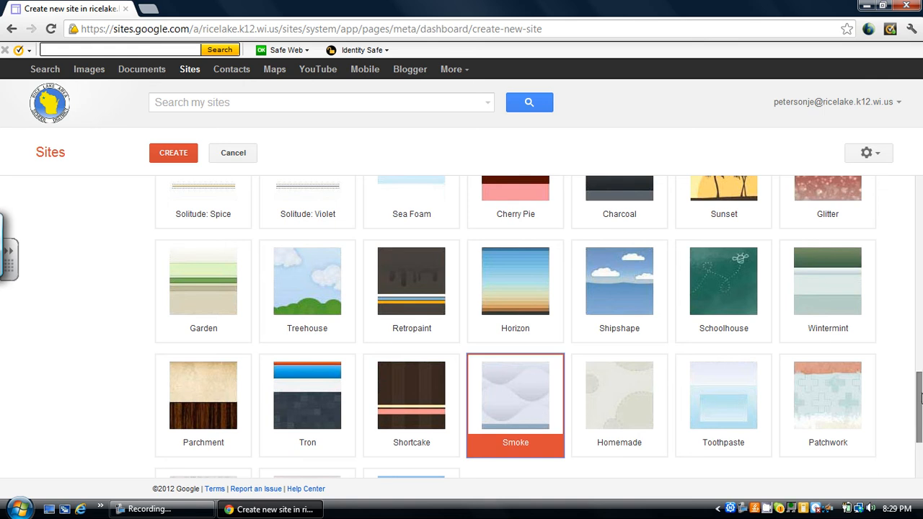
left_click_drag(920, 402, 920, 438)
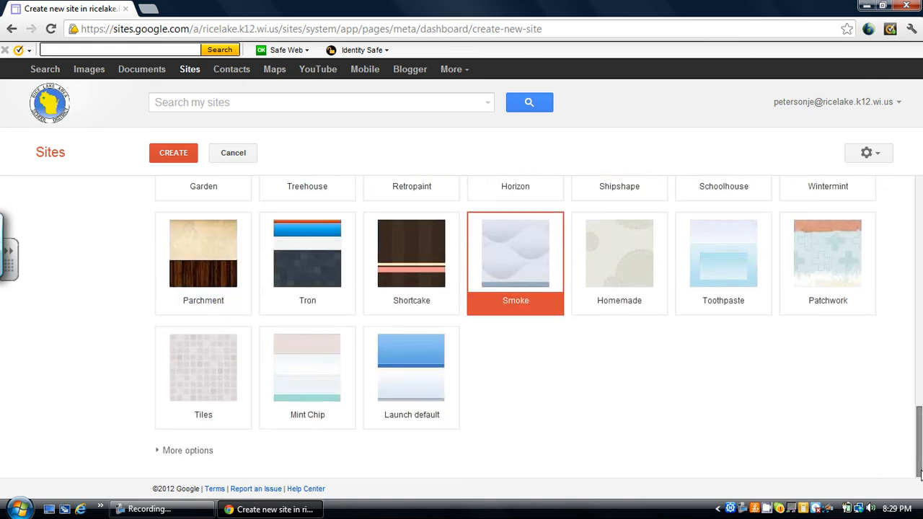
Step: Set the site category to Education and the description to "Student Seminar Template", and create the site
left_click(205, 454)
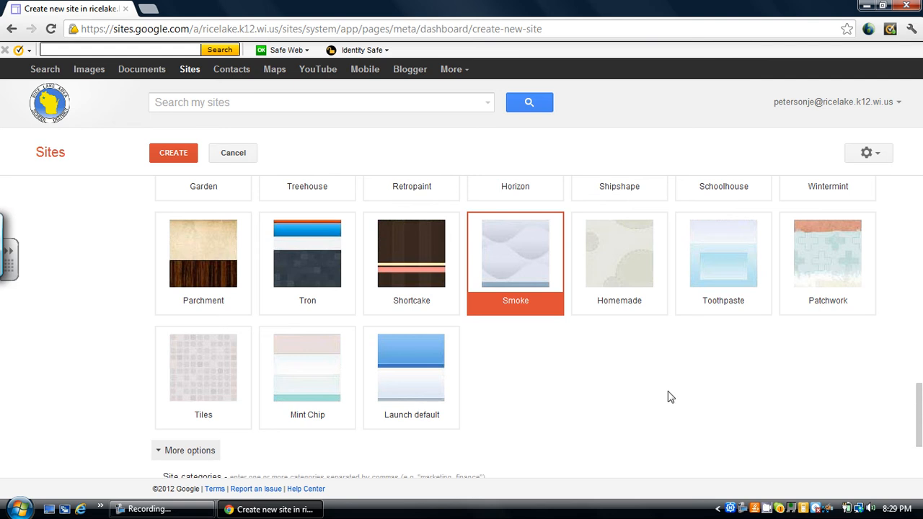
left_click_drag(919, 415, 919, 443)
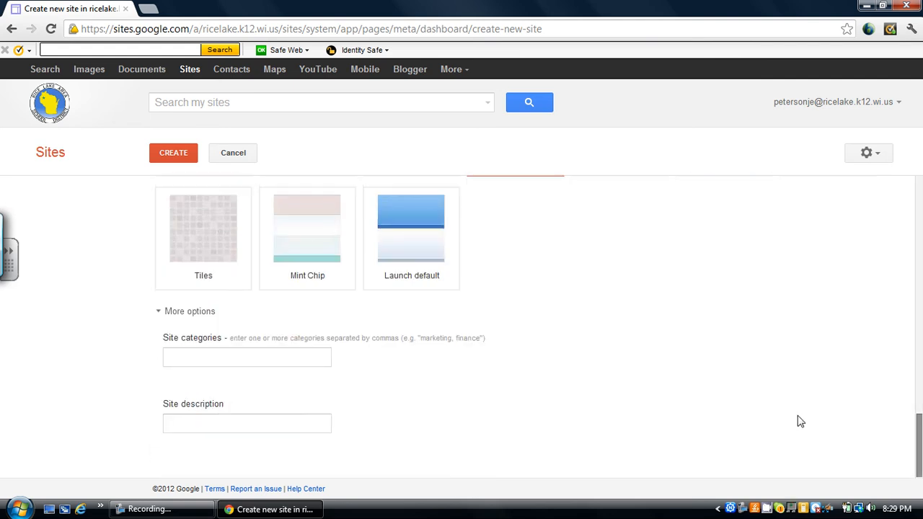
left_click(201, 352)
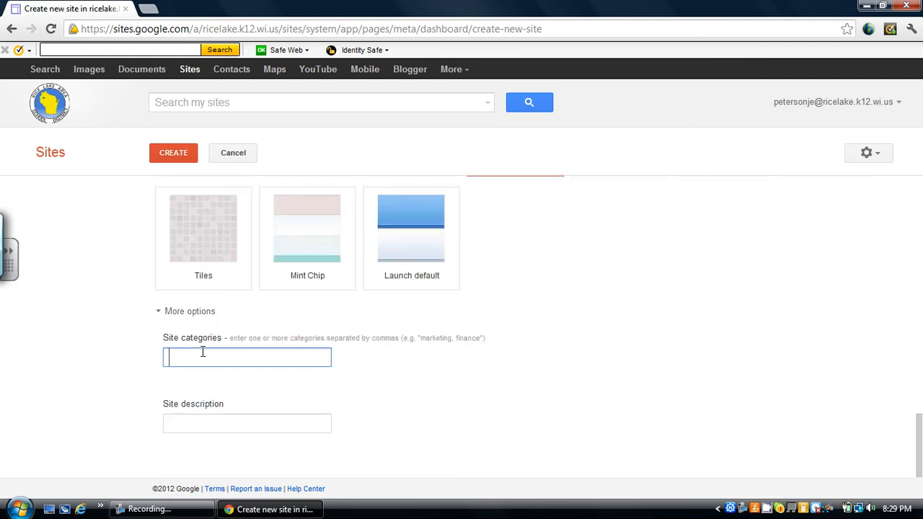
type("Education")
left_click(202, 422)
type("Student Semina")
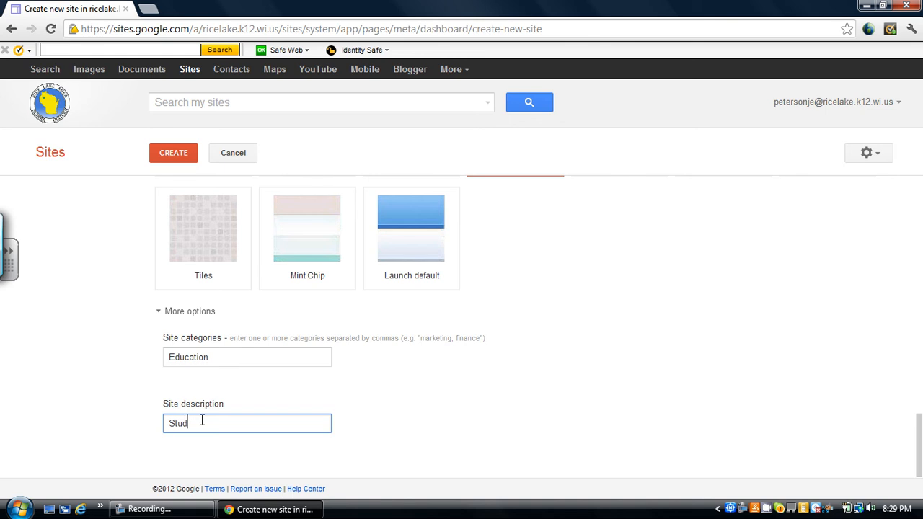
type("r Template")
left_click(188, 160)
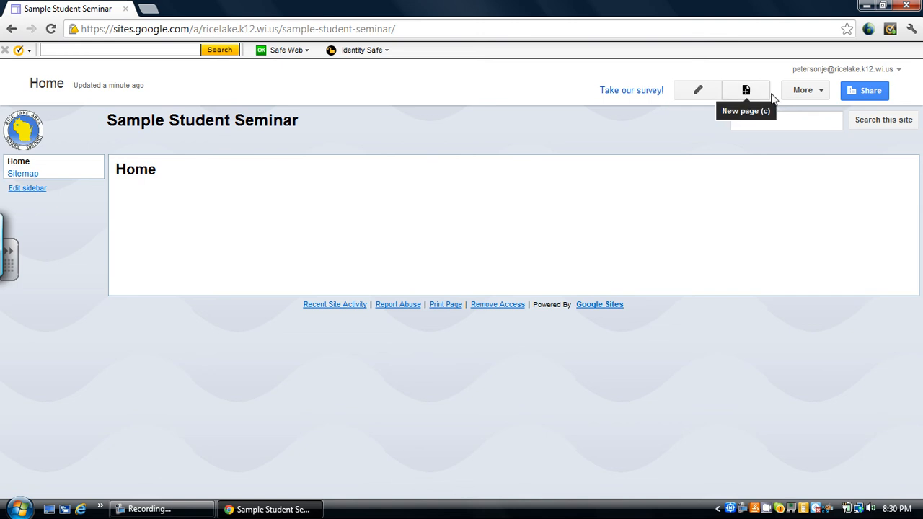
left_click(820, 94)
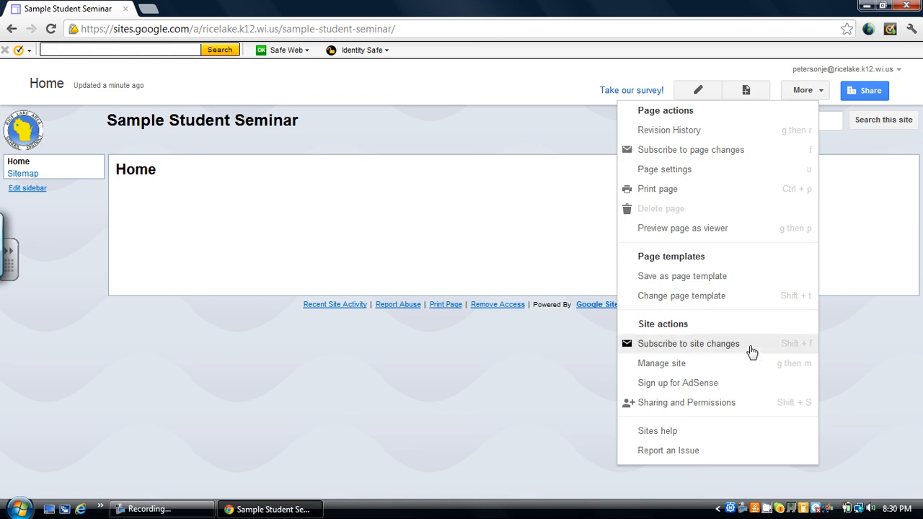
left_click(596, 365)
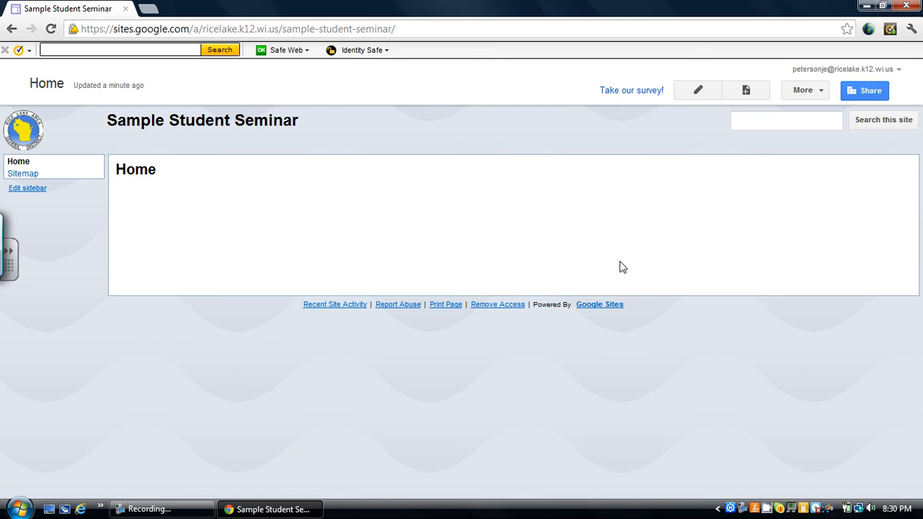
Step: Edit the home page and replace its title with "Student Biography"
left_click(697, 90)
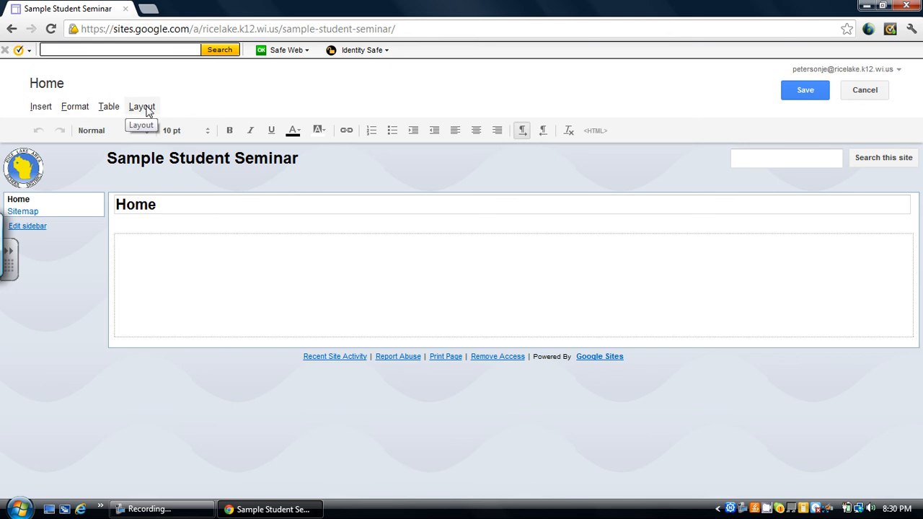
left_click_drag(164, 202, 92, 215)
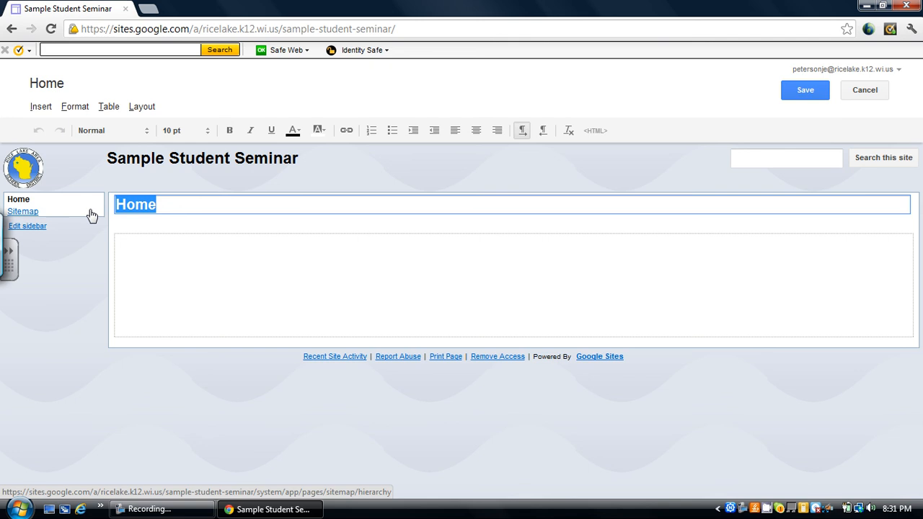
type("Studen")
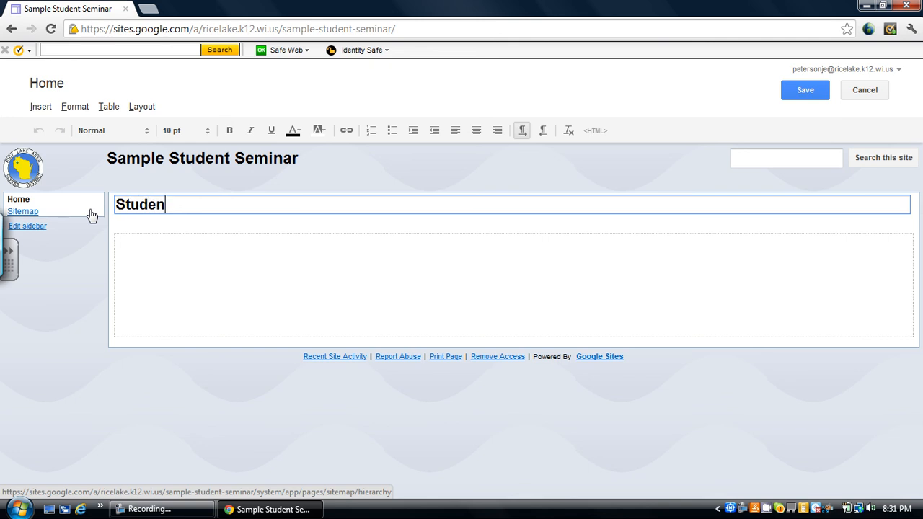
type("t Biography")
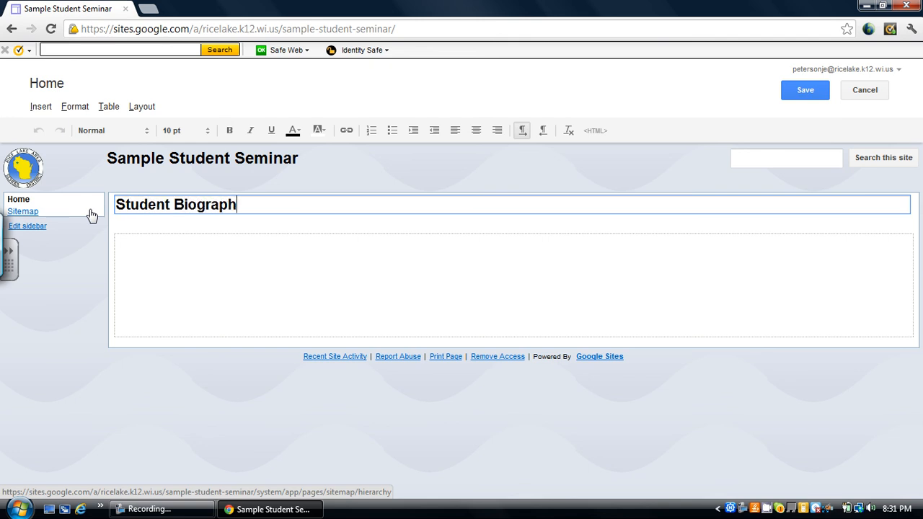
Step: Change the page layout to Two column (simple)
left_click(137, 250)
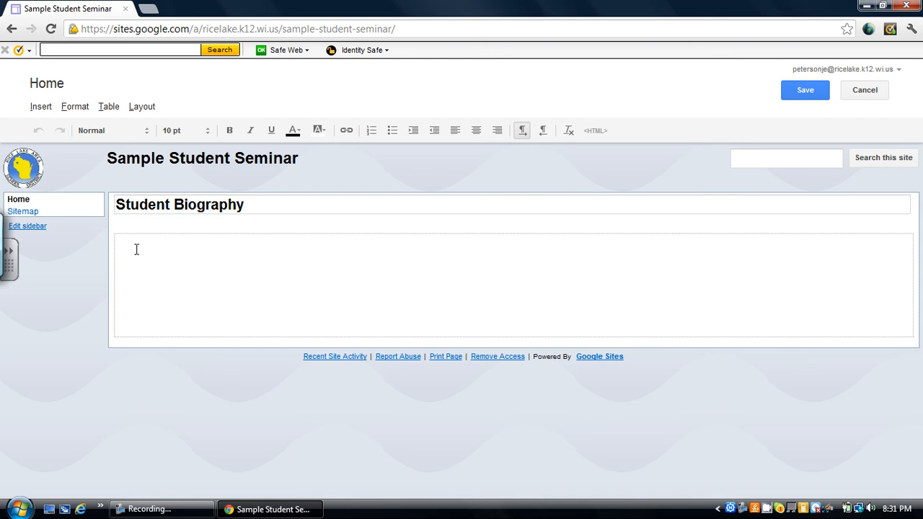
left_click(142, 108)
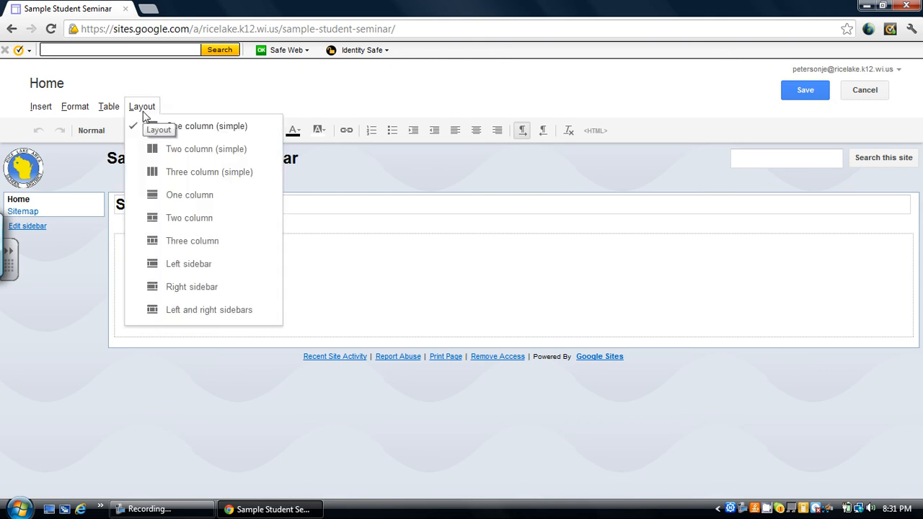
left_click(165, 149)
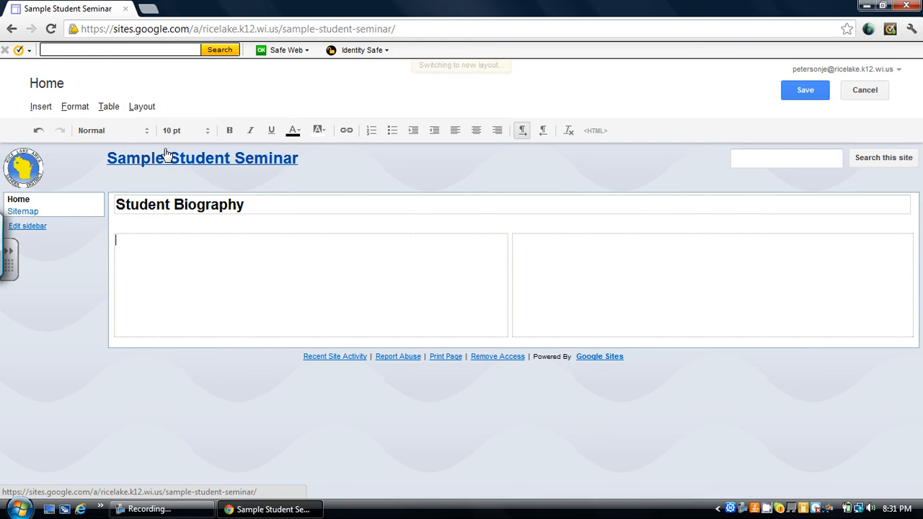
Step: Enter "Students would describe themselves." in the first column of the Student Biography page
left_click(214, 251)
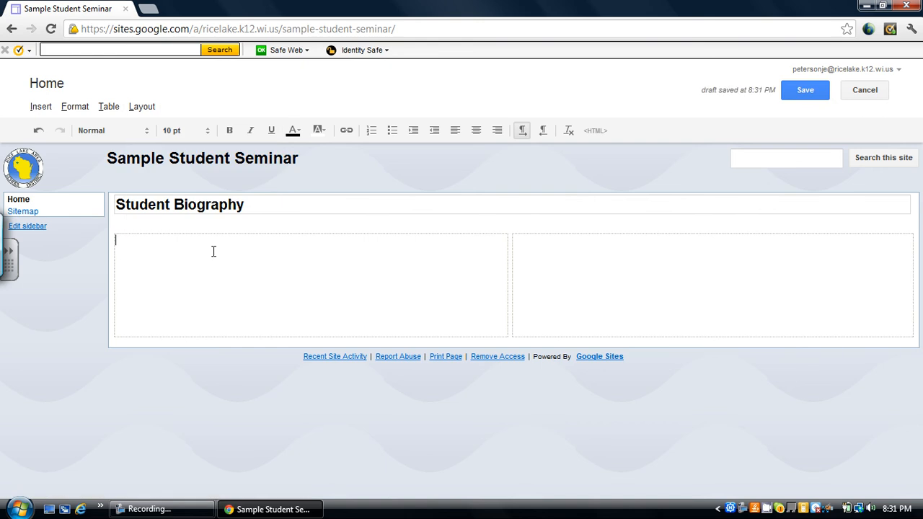
type("Students would describe themselves.")
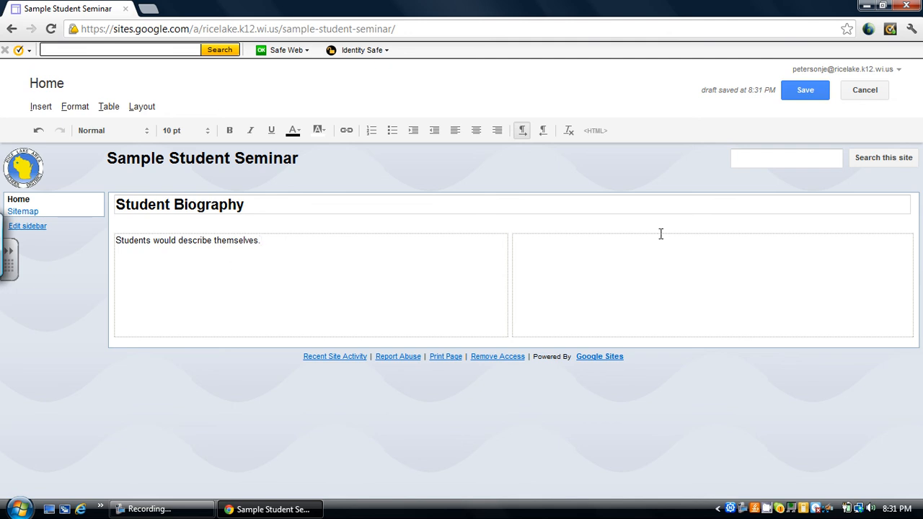
Step: Enter "Enter a photo:" in the second column and start a new line below it
left_click(606, 246)
type("Enter a photo:")
key("Return")
Step: Upload the Ghana Pic image from the Pictures folder and insert it below "Enter a photo:"
left_click(41, 108)
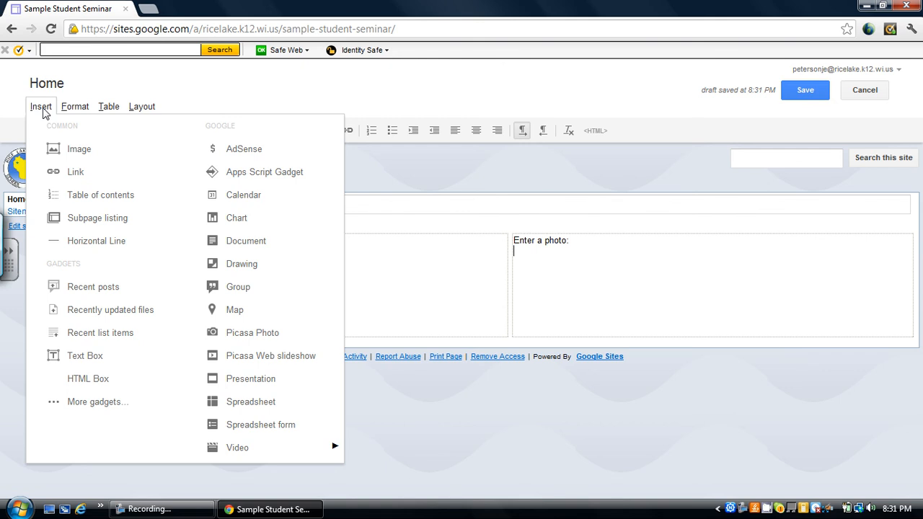
left_click(79, 151)
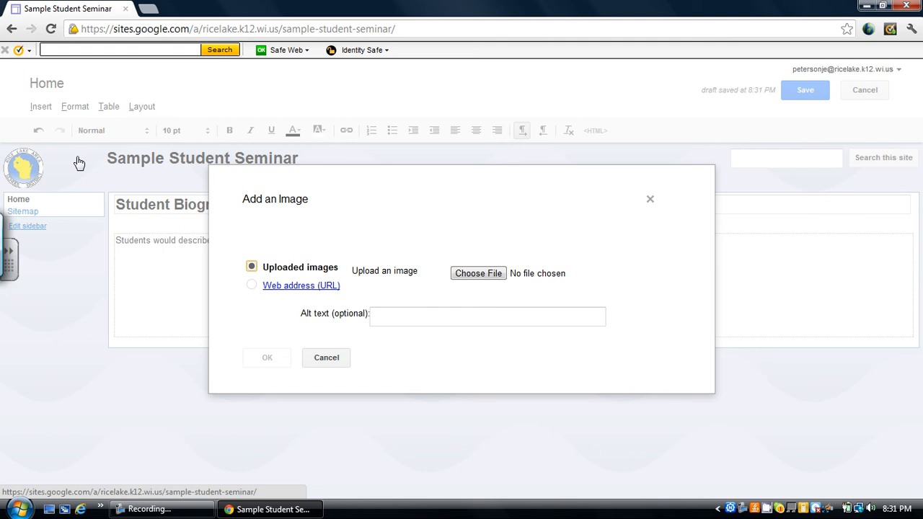
left_click(476, 280)
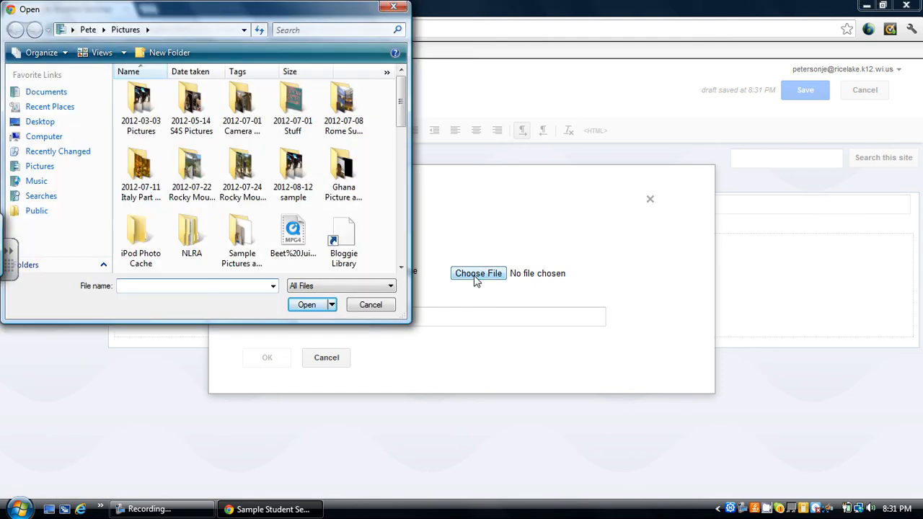
left_click(400, 269)
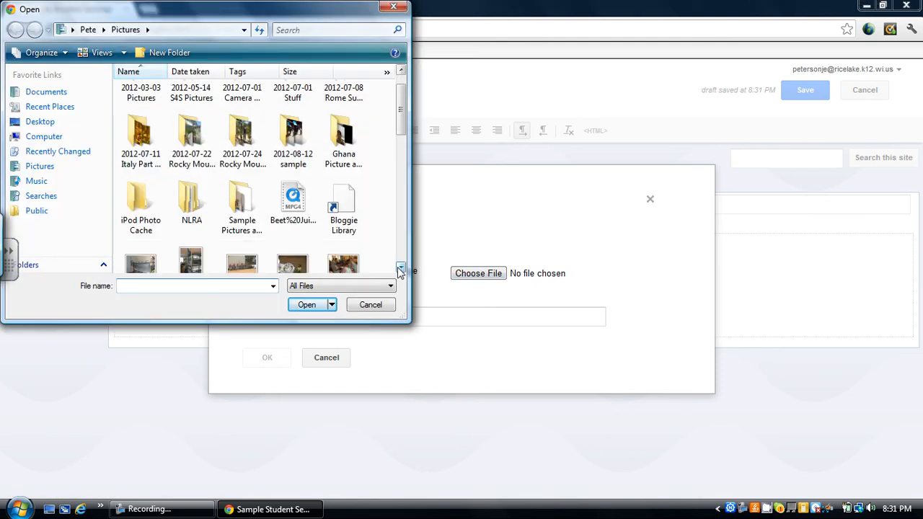
scroll(401, 269, "down", 3)
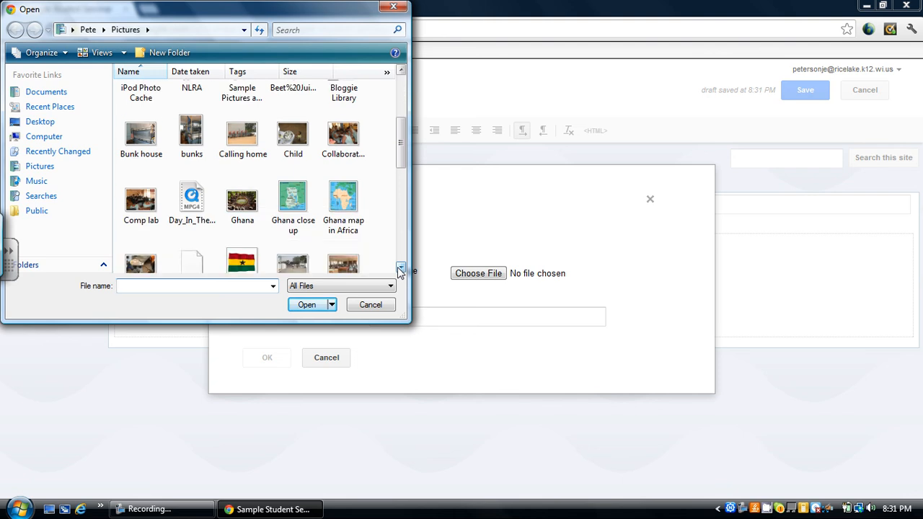
left_click(400, 269)
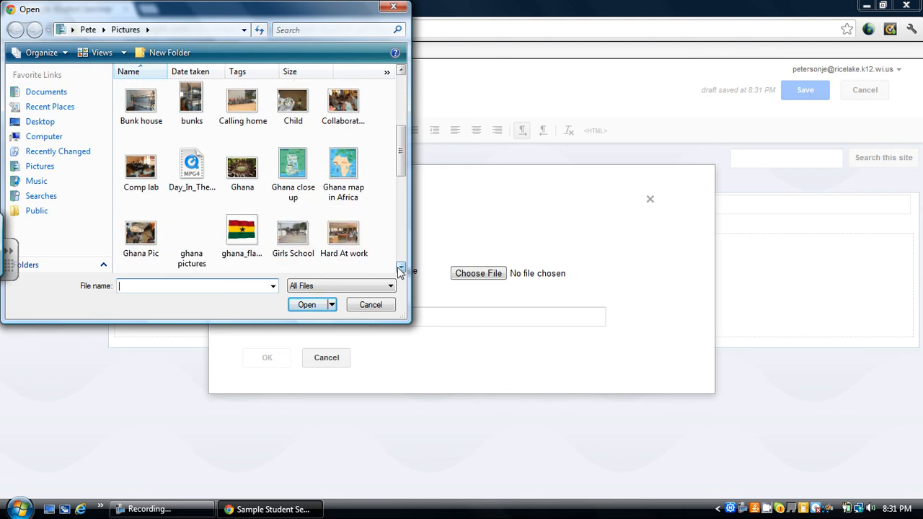
double_click(137, 241)
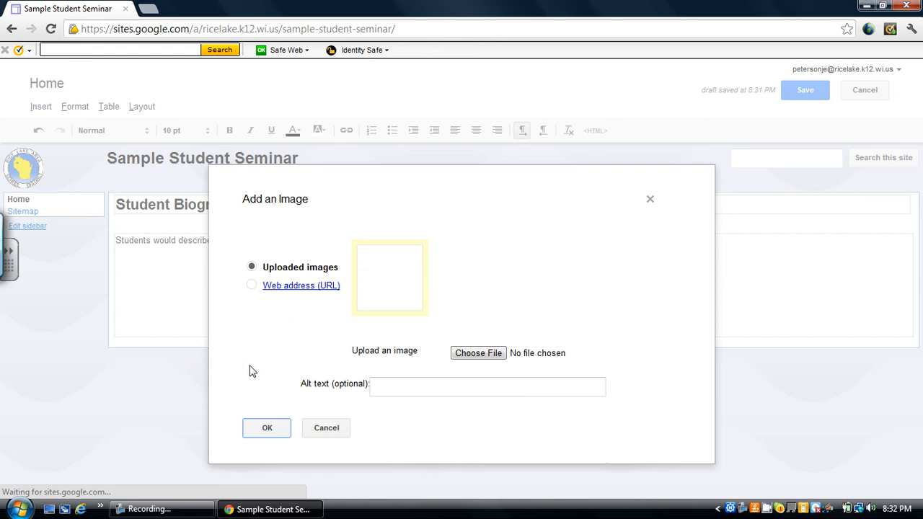
left_click(267, 428)
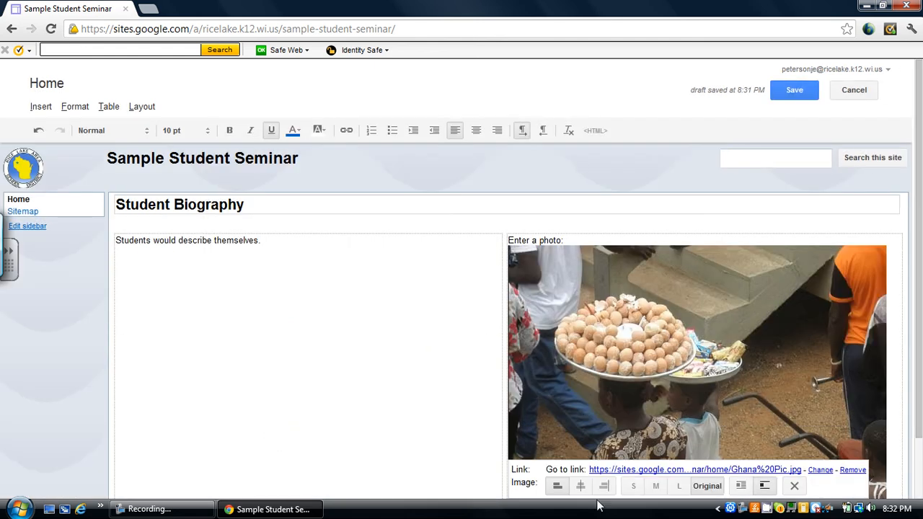
Step: Try the medium, small and large sizes and the right, left and center alignments on the photo, and remove it from the page
left_click(655, 486)
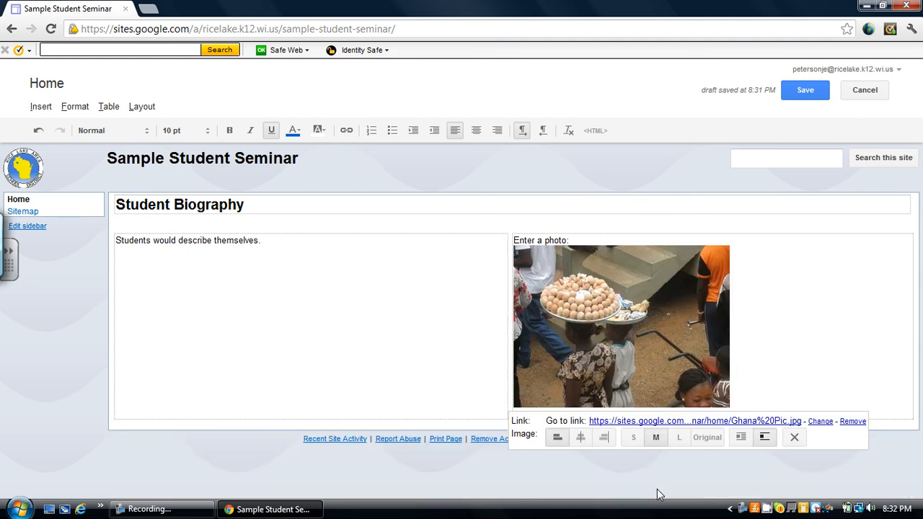
left_click(638, 436)
left_click(685, 376)
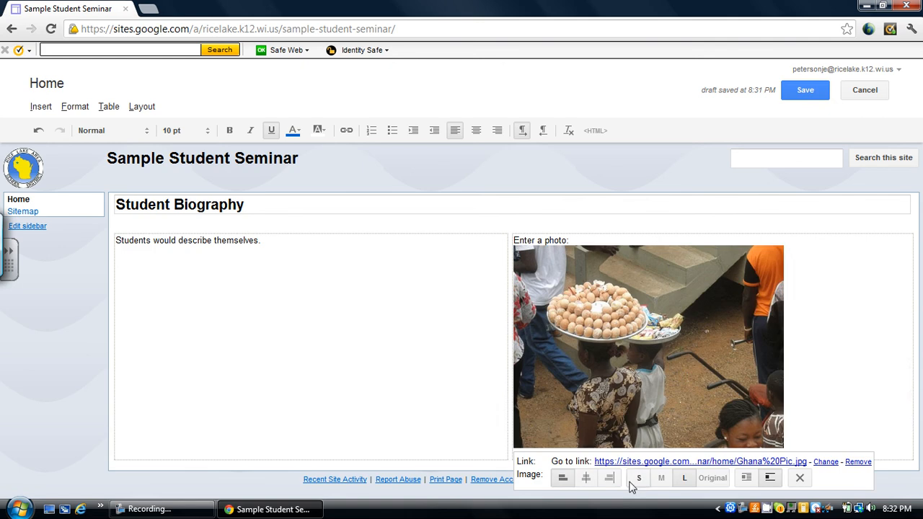
left_click(612, 478)
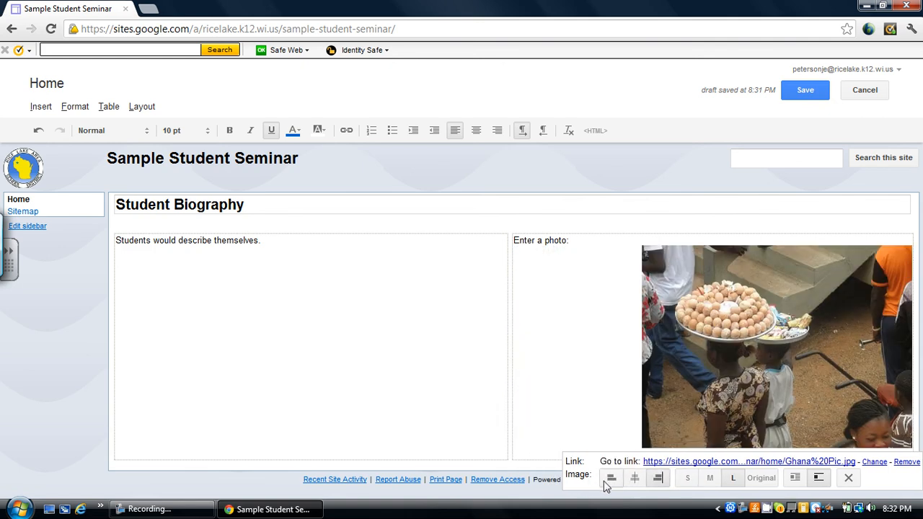
left_click(610, 481)
left_click(586, 480)
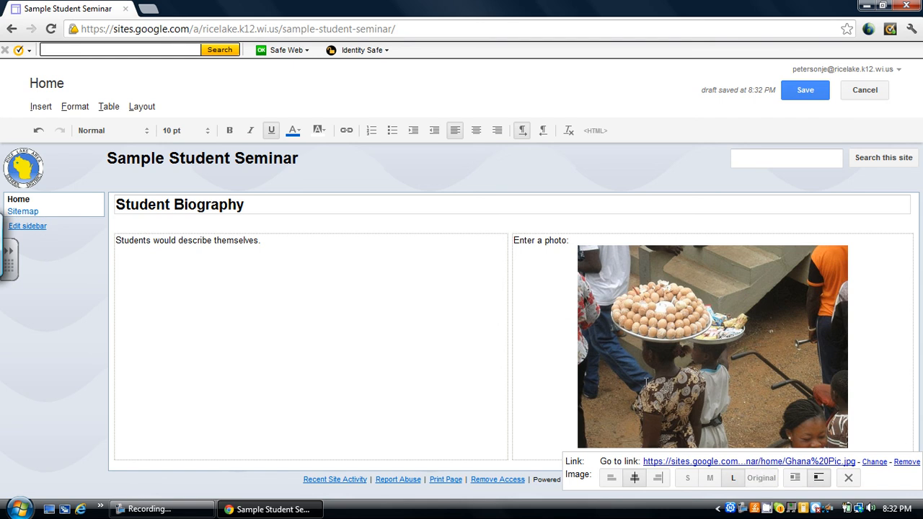
left_click(848, 477)
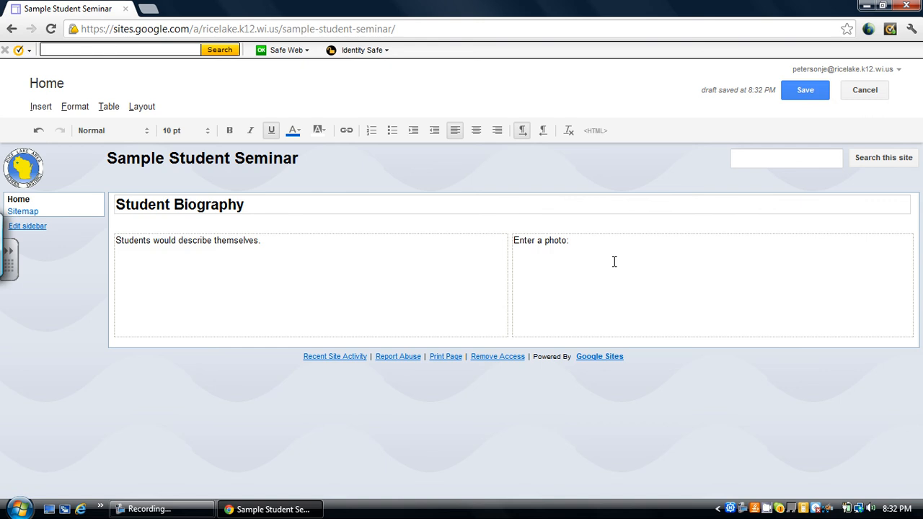
Step: Insert an image on the line below "Enter a photo:" by uploading Ghana Pic from the Pictures folder again
left_click(593, 251)
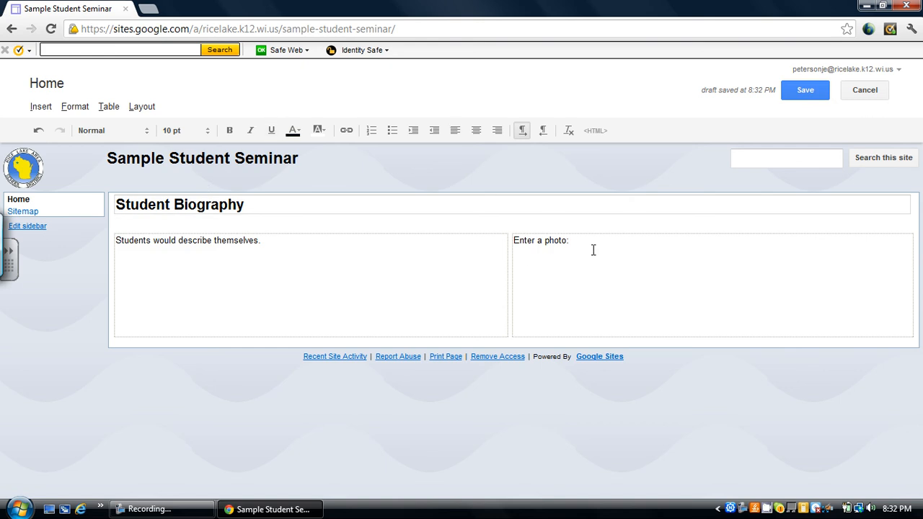
left_click(40, 108)
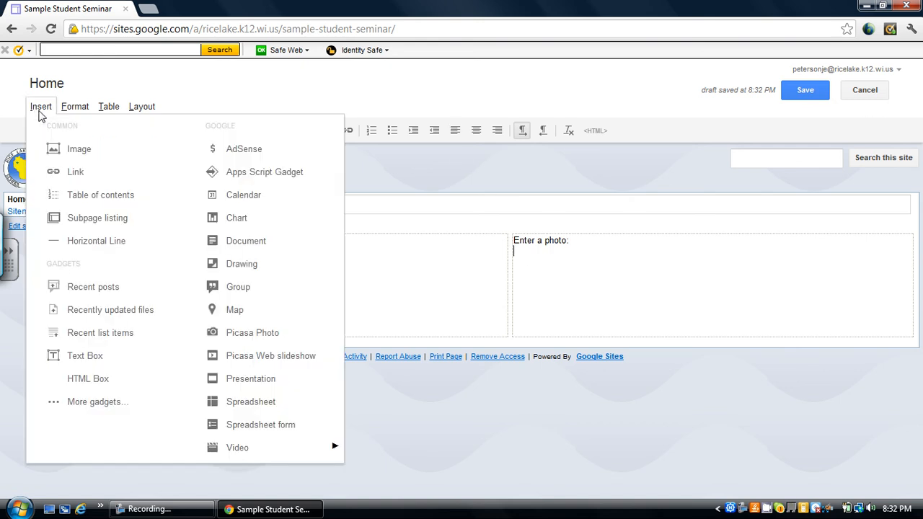
left_click(76, 150)
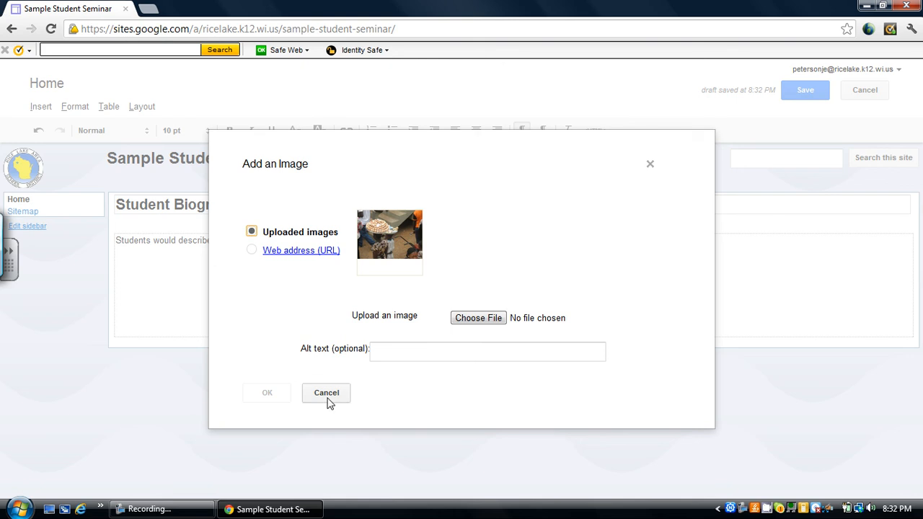
left_click(469, 326)
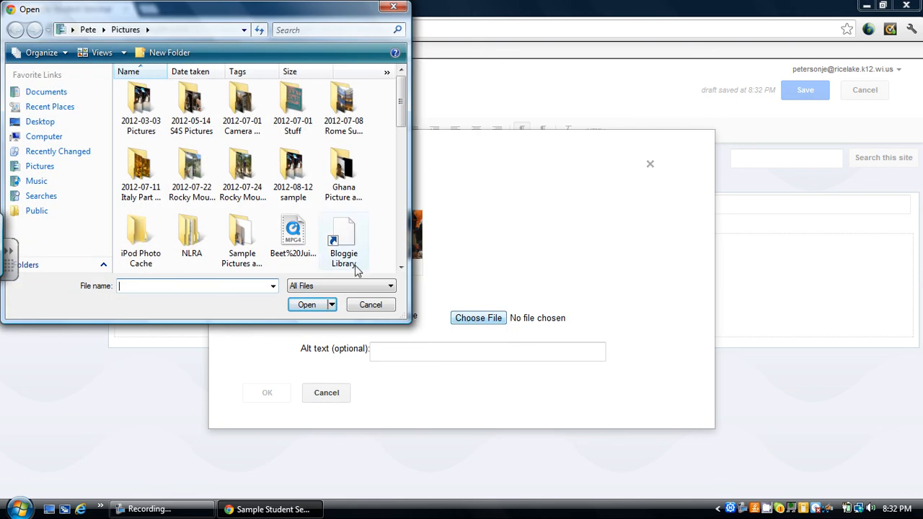
left_click(402, 268)
left_click(402, 268)
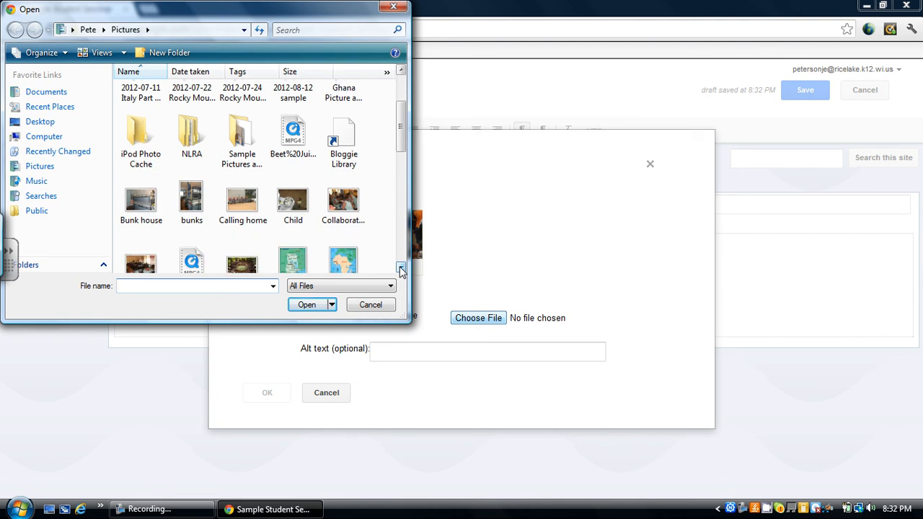
left_click(402, 268)
left_click(402, 268)
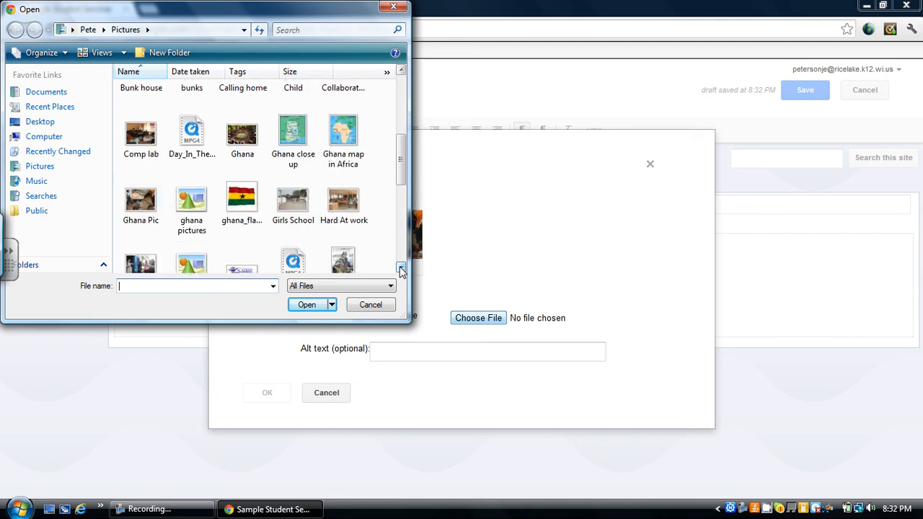
double_click(140, 208)
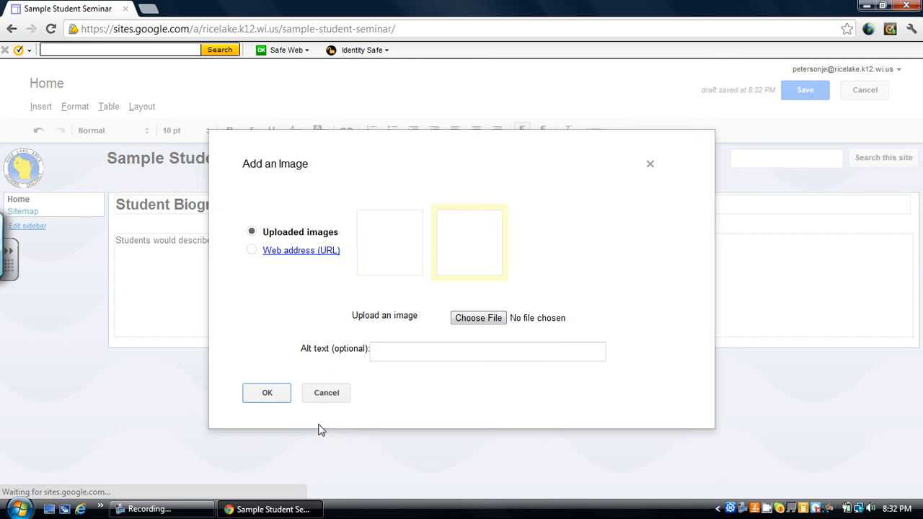
left_click(267, 393)
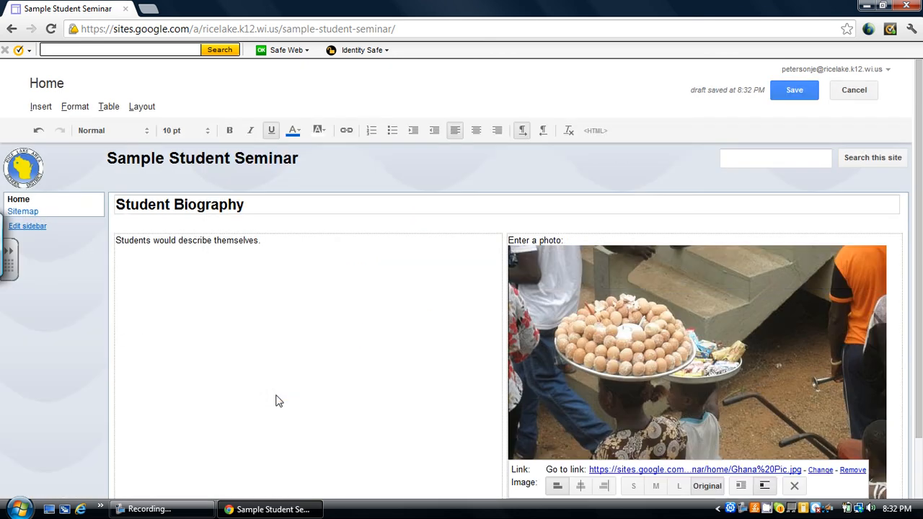
Step: Set the inserted photo to size M and save the Student Biography page
left_click(657, 490)
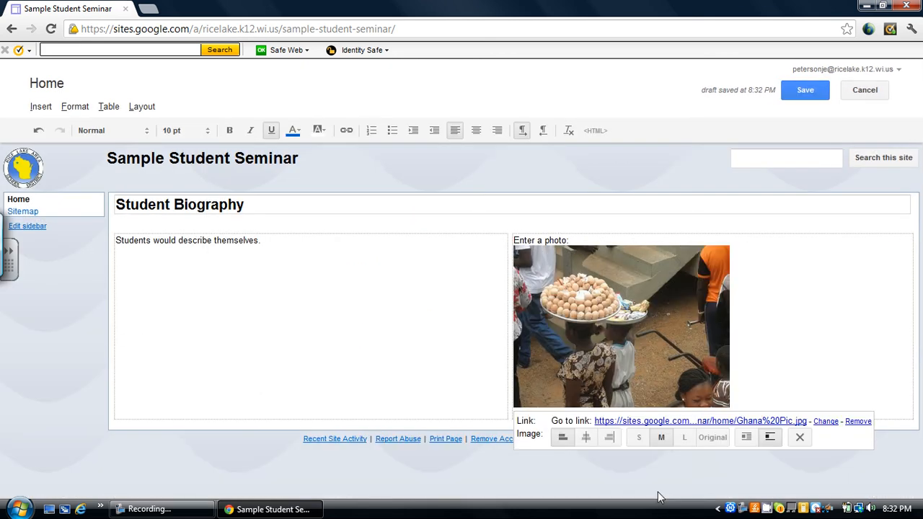
left_click(449, 394)
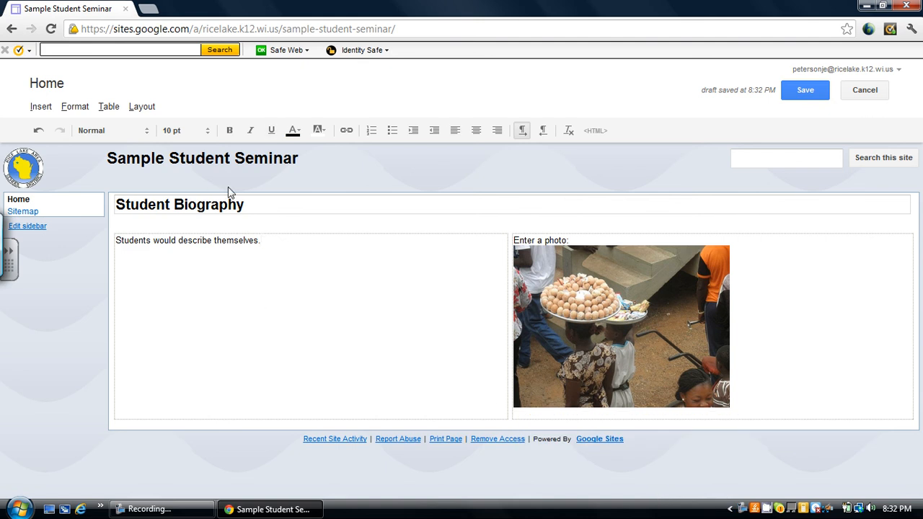
left_click(809, 94)
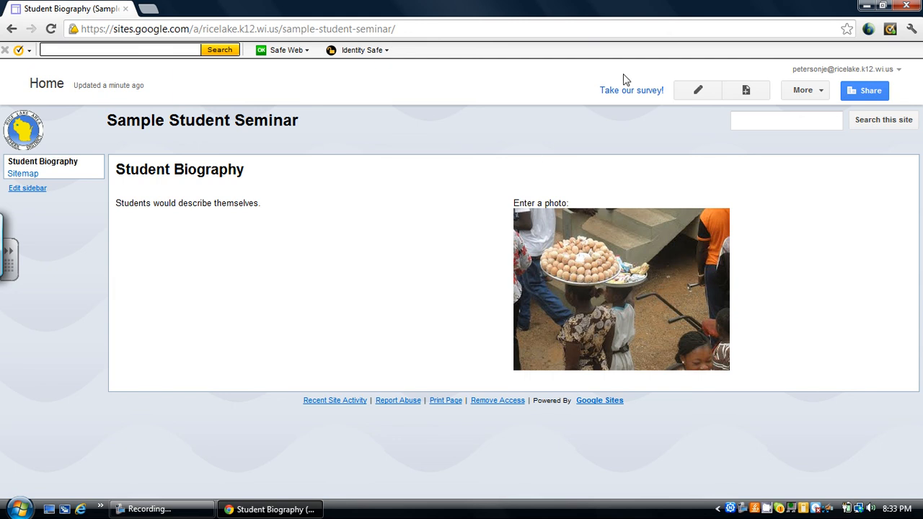
Step: Start a new page named "Seminar 1" using the Web Page template
left_click(746, 92)
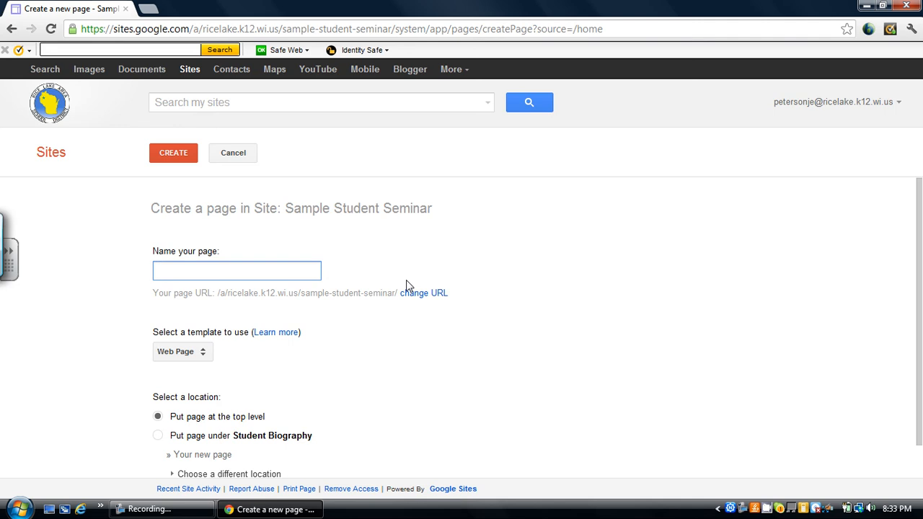
type("Seminar")
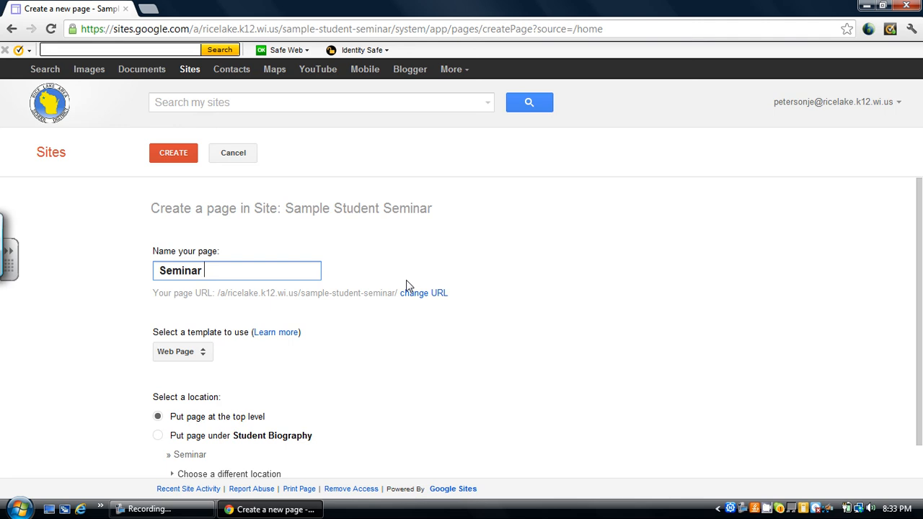
type(" 1")
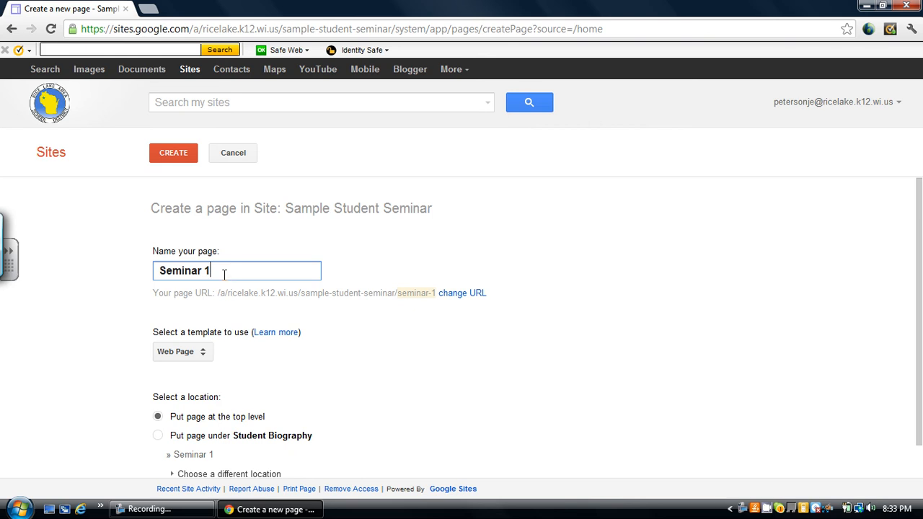
left_click(202, 355)
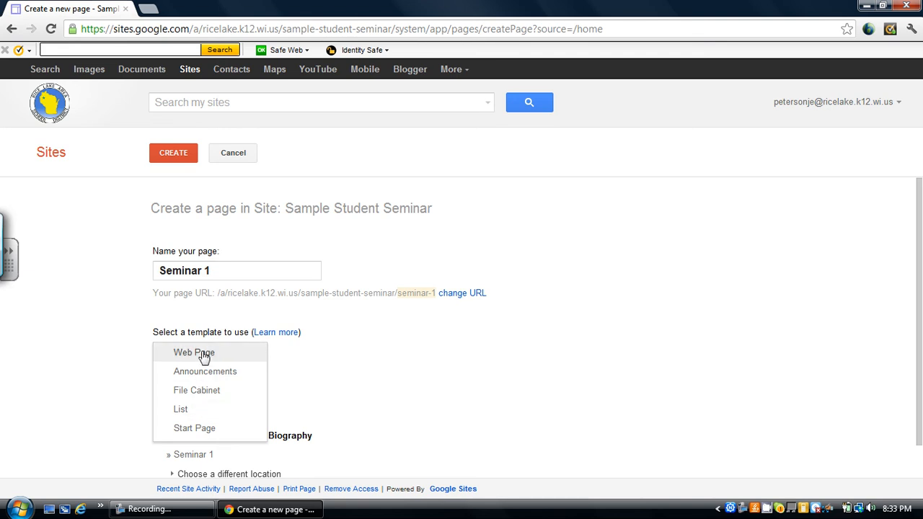
left_click(177, 353)
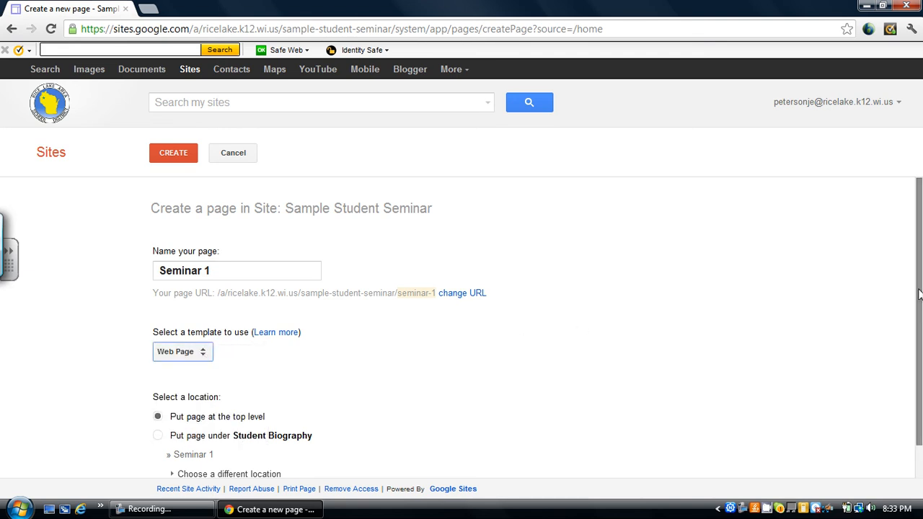
Step: Set the new page's location to the top level and create the page
left_click_drag(920, 293, 920, 319)
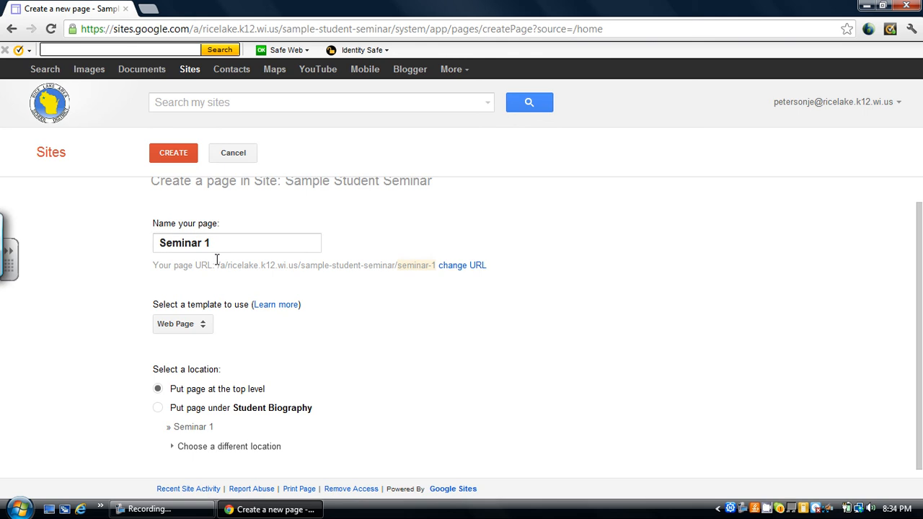
left_click(158, 409)
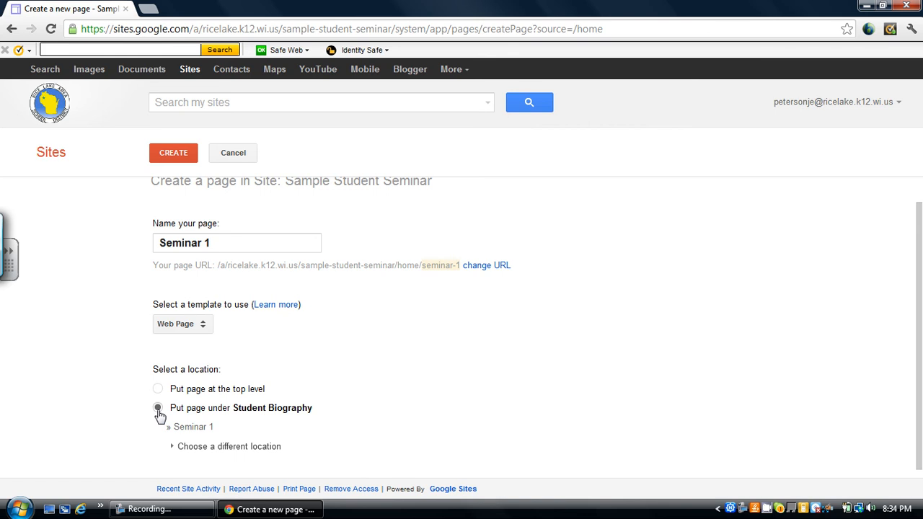
left_click(158, 389)
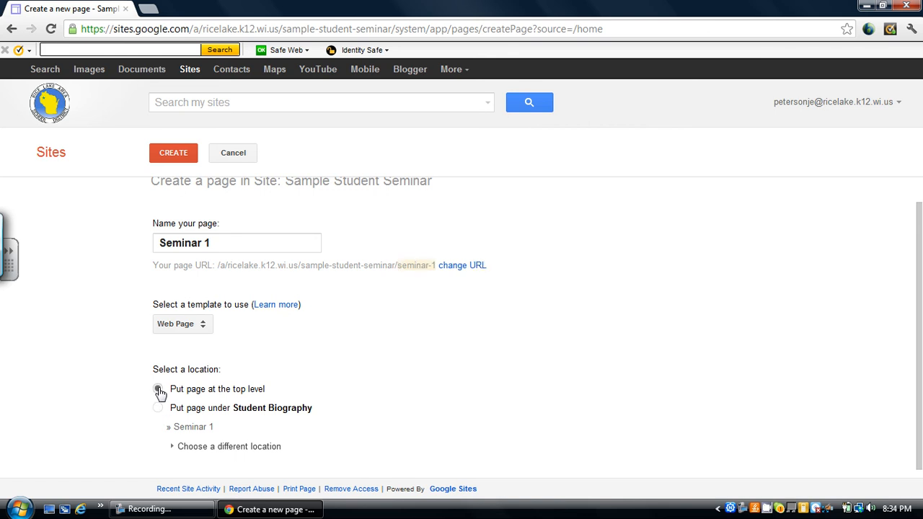
left_click(177, 153)
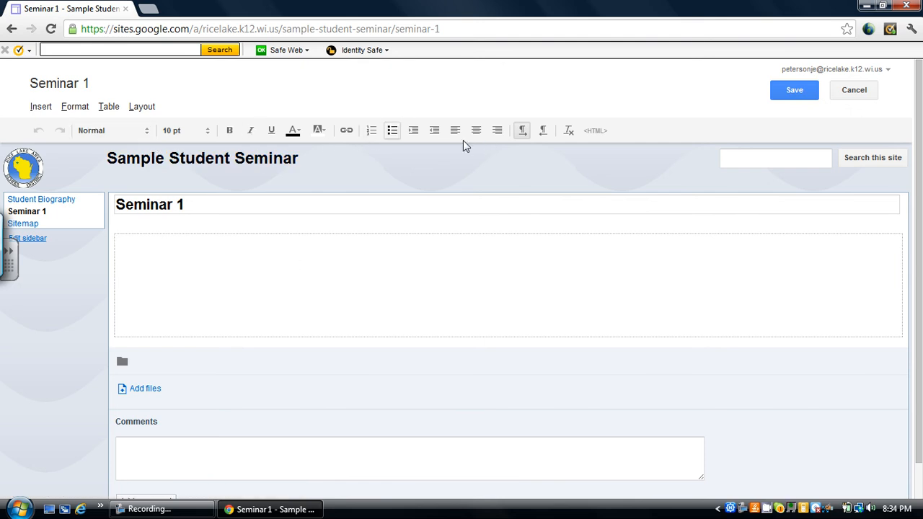
Step: Apply the Three column layout to the Seminar 1 page and change its title to "Who Am I?"
left_click(143, 109)
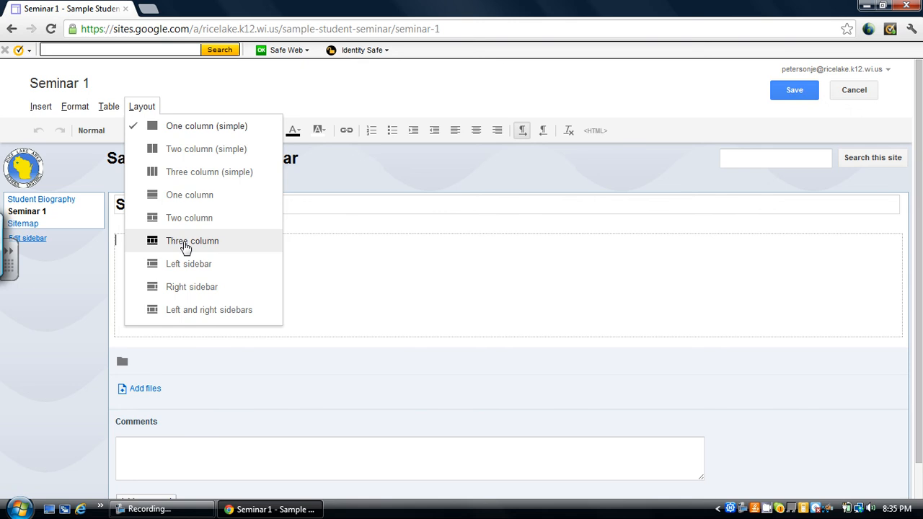
left_click(186, 244)
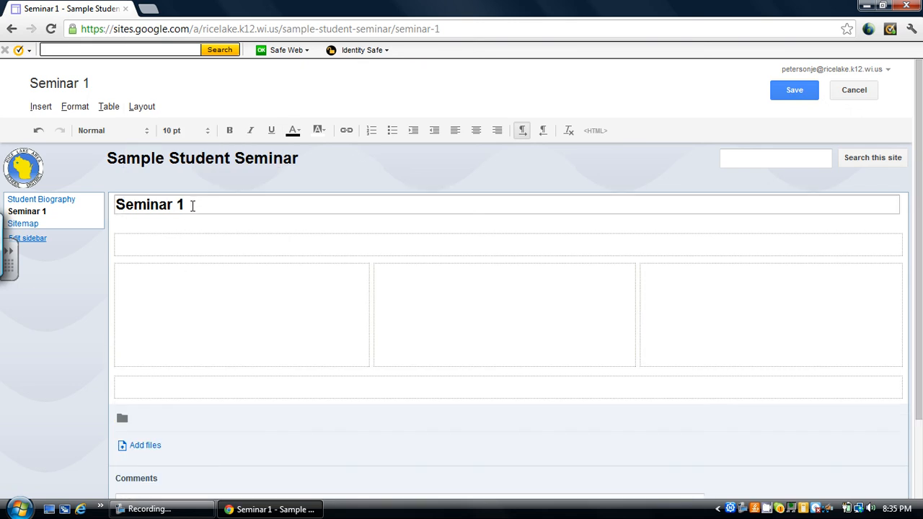
left_click(192, 205)
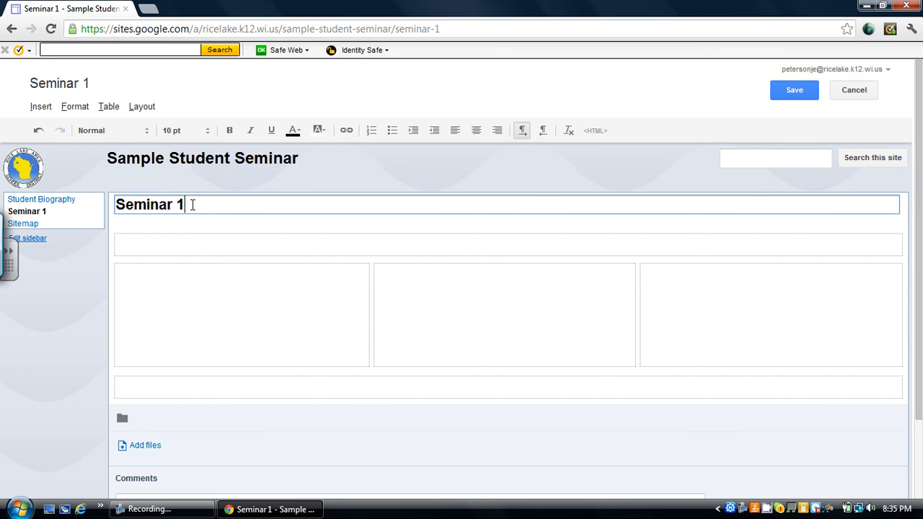
left_click_drag(192, 205, 66, 201)
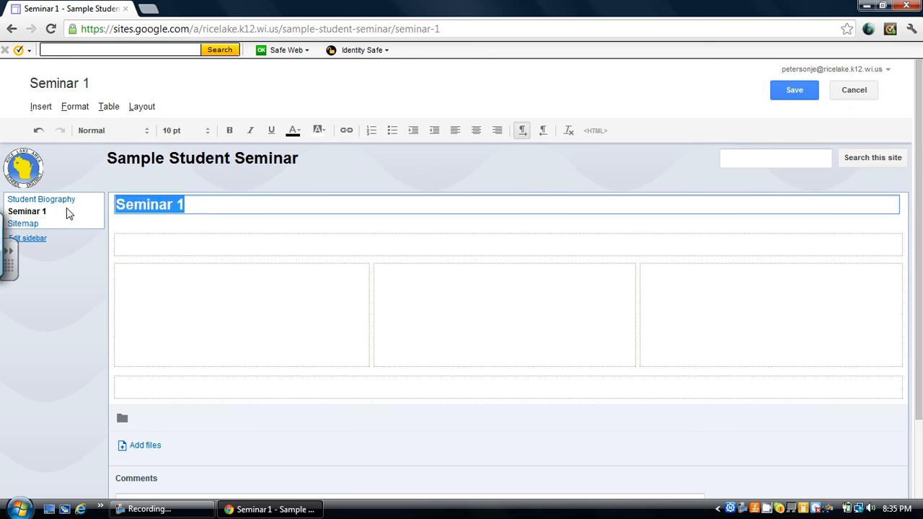
type("Who ")
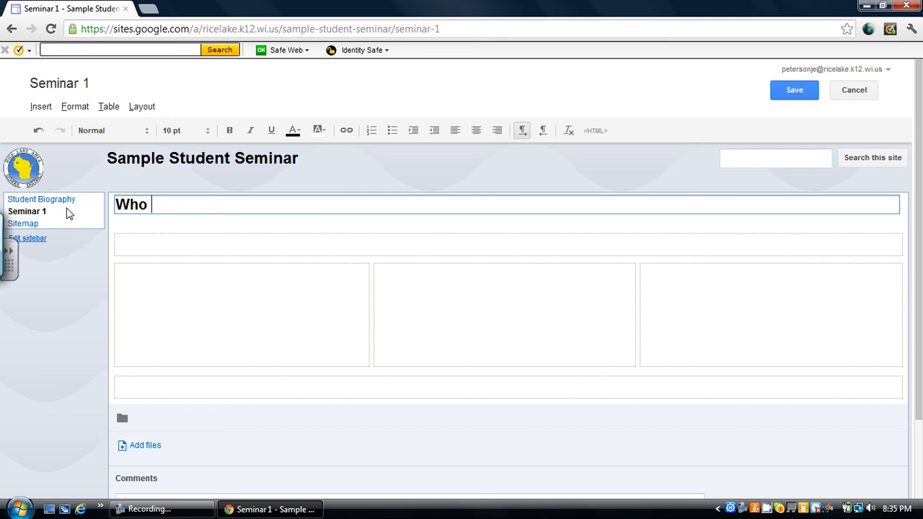
type("Am I?")
Step: Enter "Likes", "Dislikes" and "Maybe" in the first, second and third columns respectively, and save the page
left_click(153, 292)
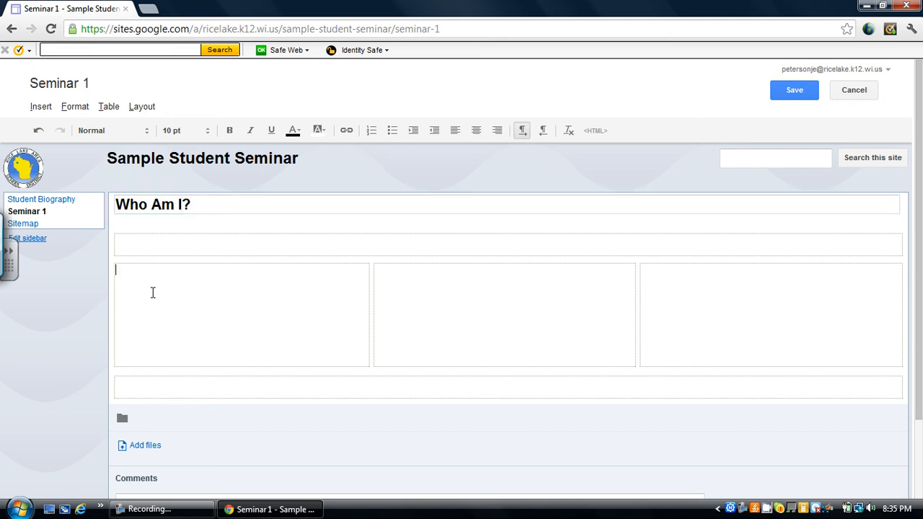
type("Likes")
left_click(433, 297)
type("Dislikes")
left_click(671, 281)
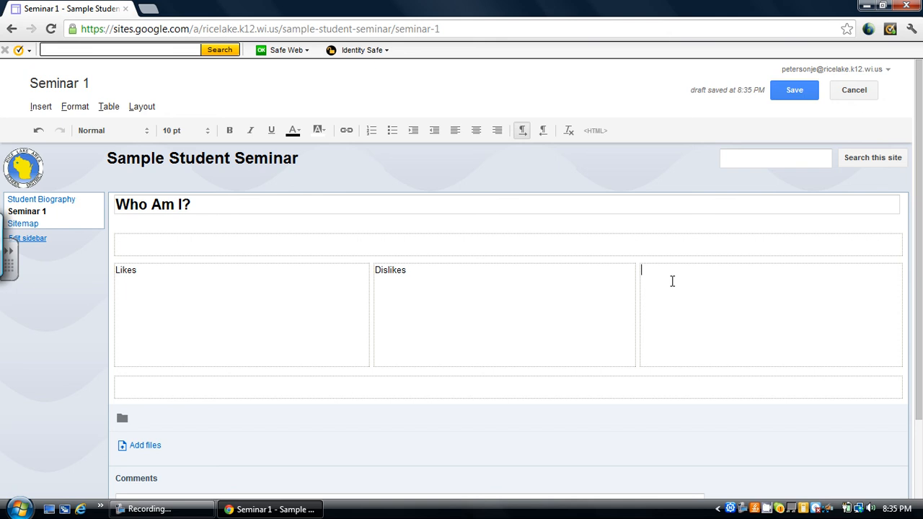
type("Maybe")
left_click(517, 242)
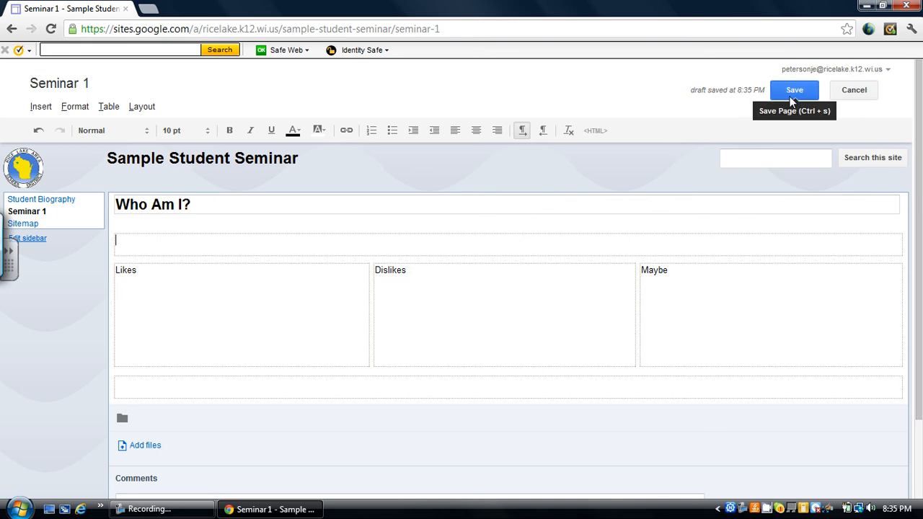
left_click(794, 93)
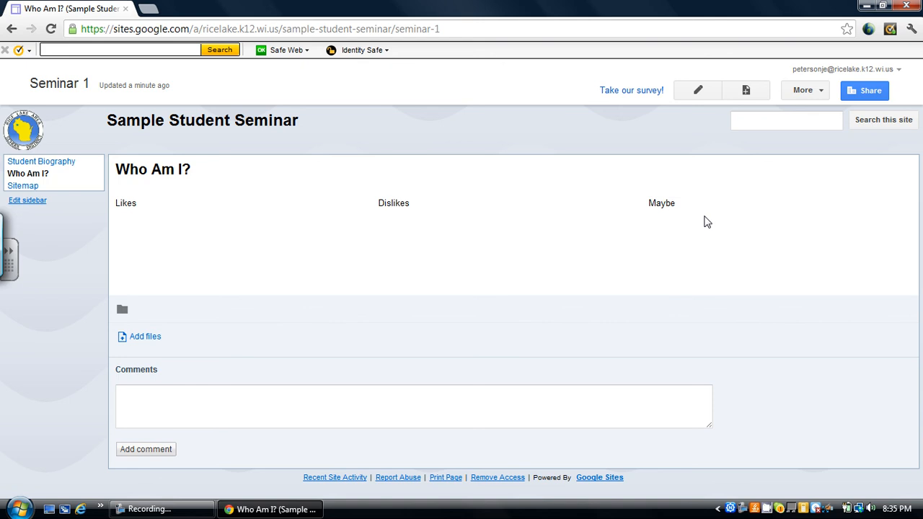
left_click(865, 6)
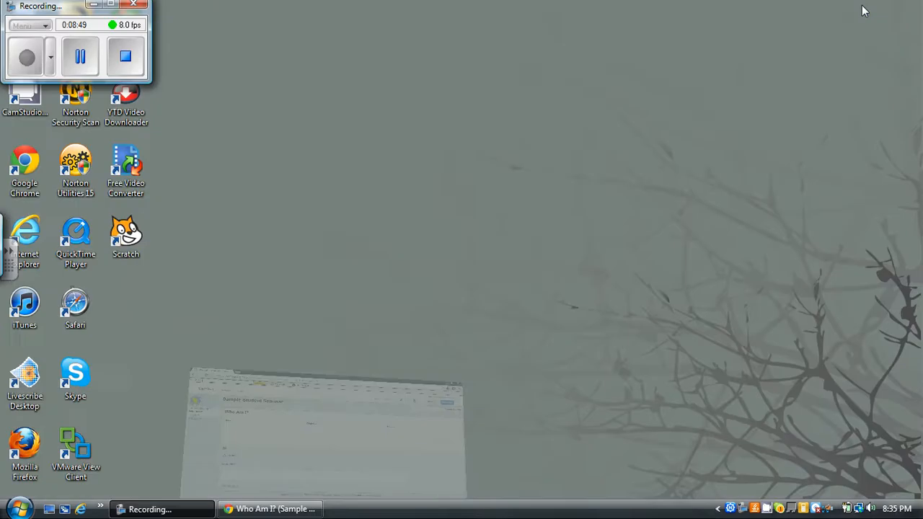